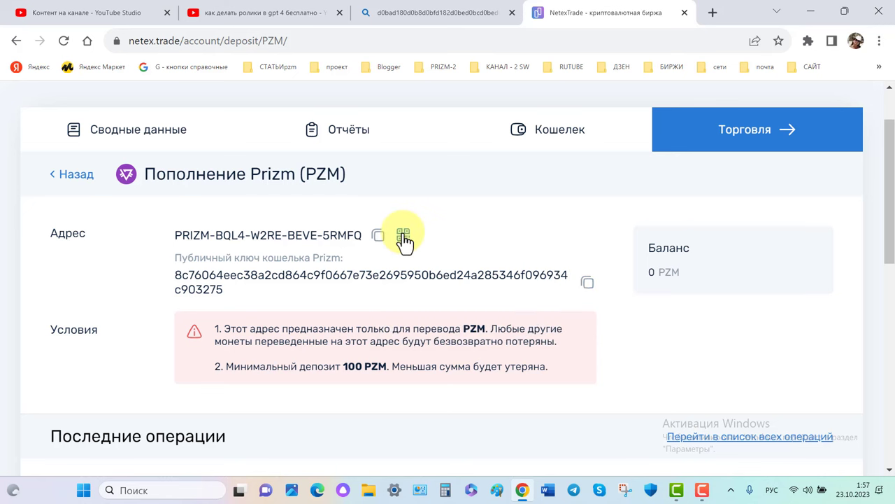
In a new tab, follow the PRIZM-2 GitHub bookmark to the wallet.prizm.vip start page.
click(712, 15)
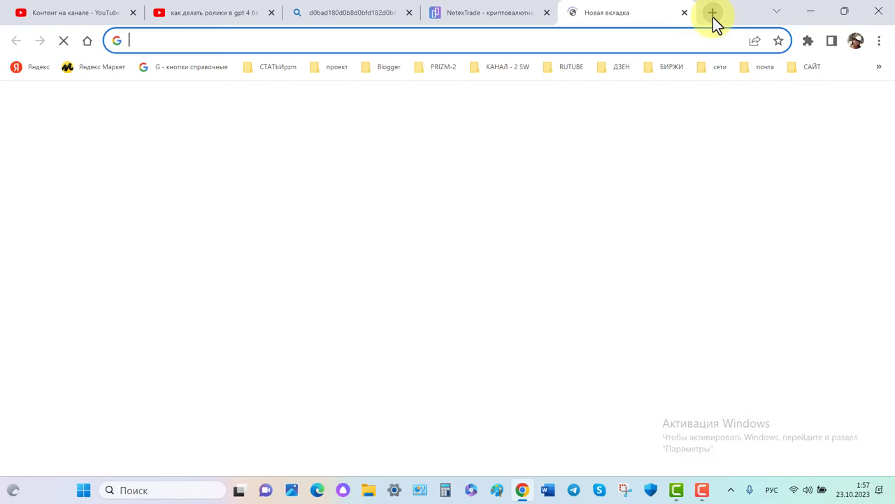
click(439, 67)
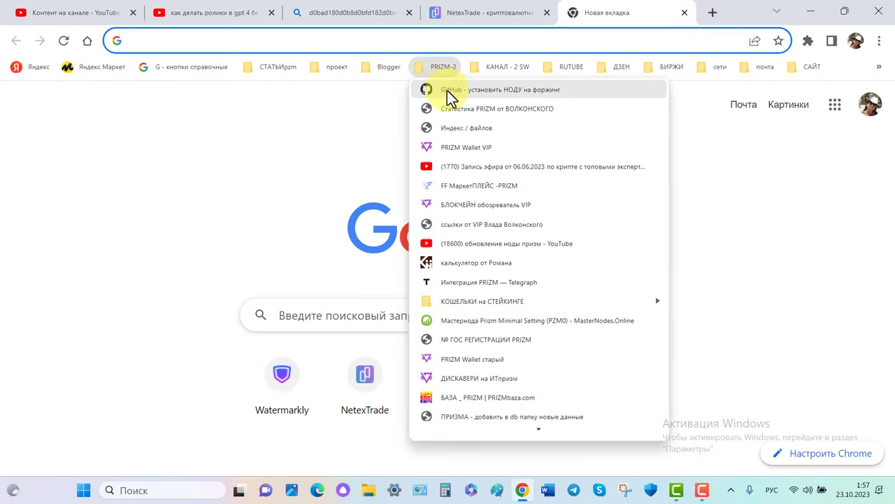
click(447, 90)
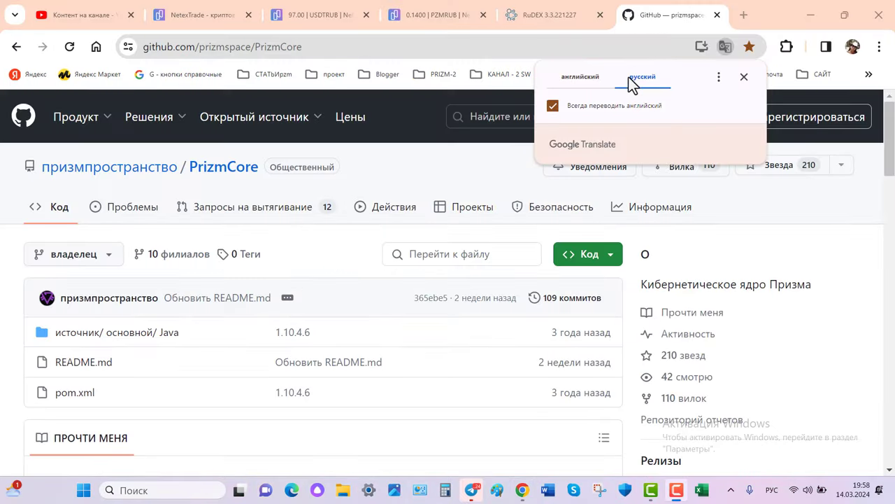
scroll(448, 308, down, 15)
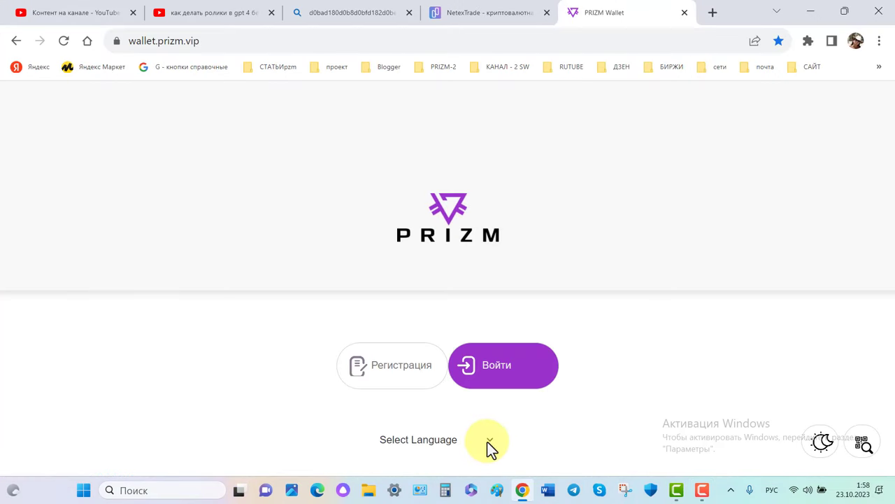
Switch PRIZM Wallet's language to Русский and log in with the wallet address and password.
click(472, 438)
click(402, 387)
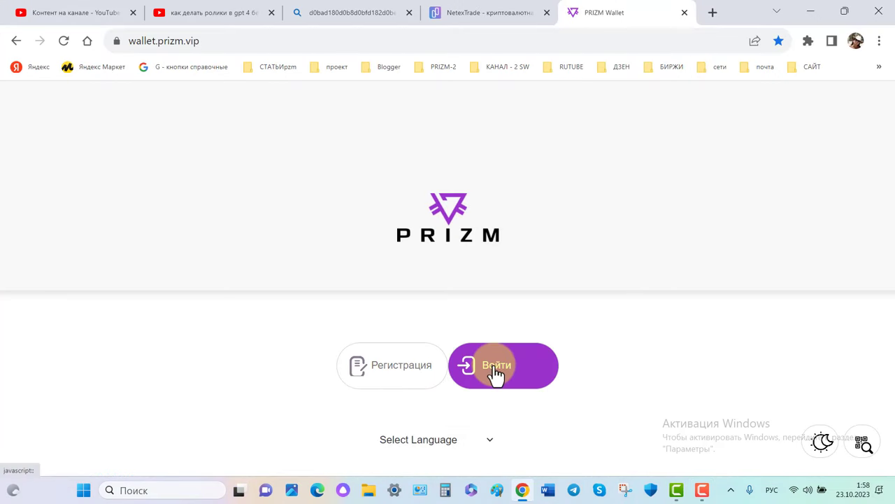
click(497, 370)
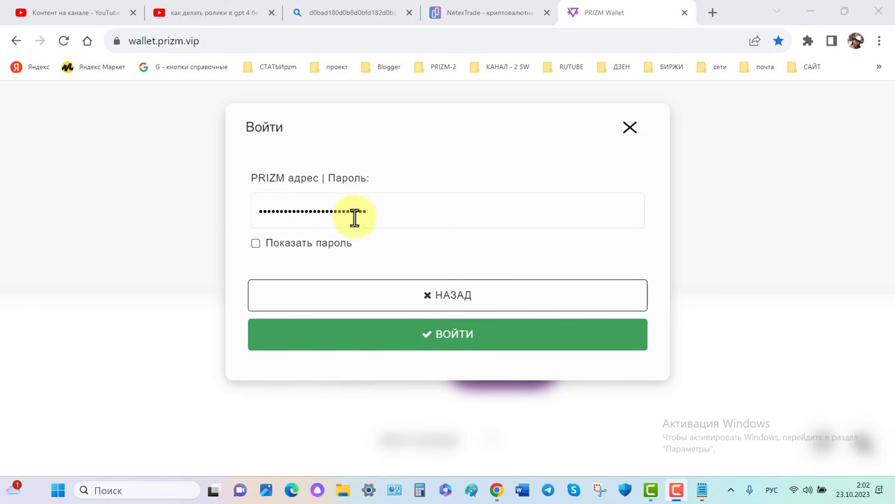
click(451, 339)
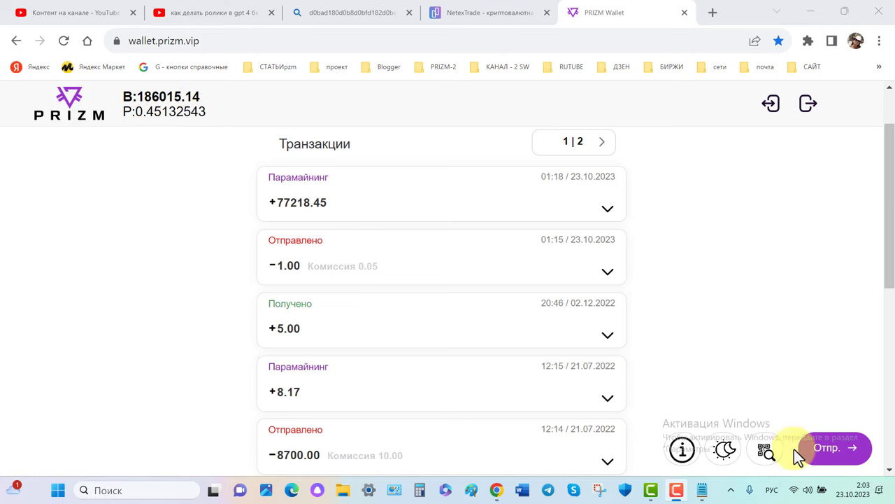
Start a new transaction and paste the NetexTrade PZM deposit address as the recipient.
click(830, 462)
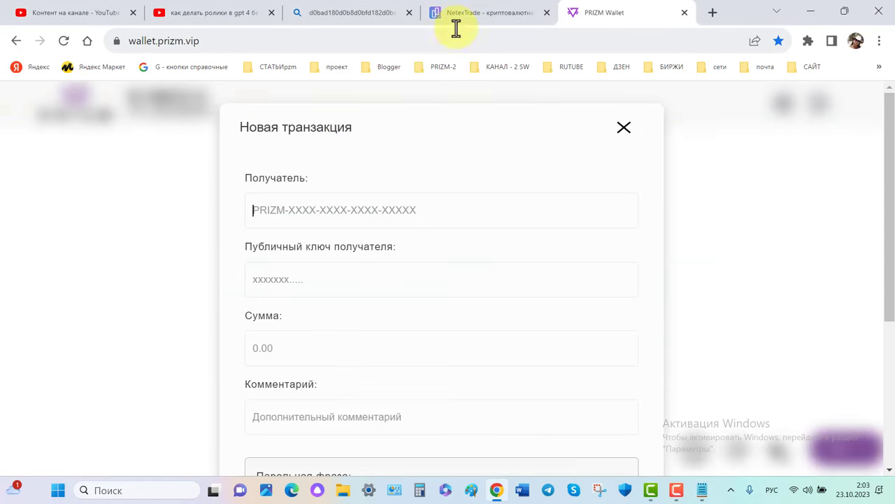
click(452, 23)
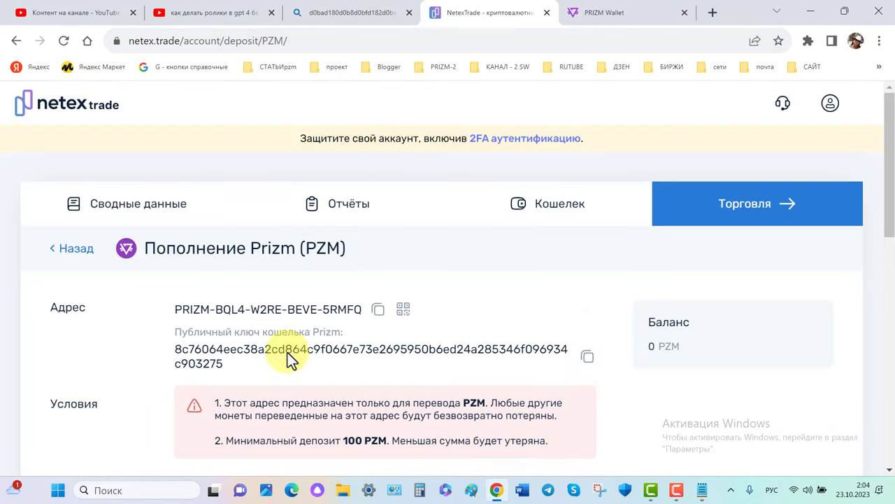
scroll(289, 359, down, 1)
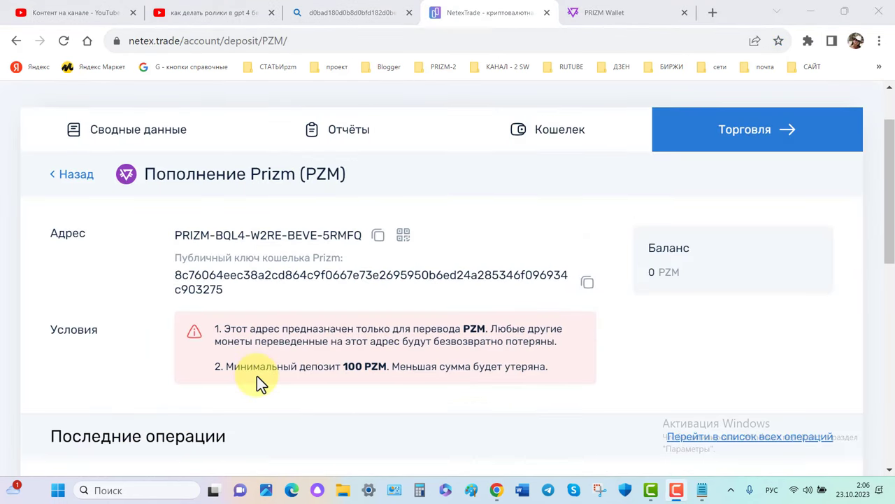
click(364, 371)
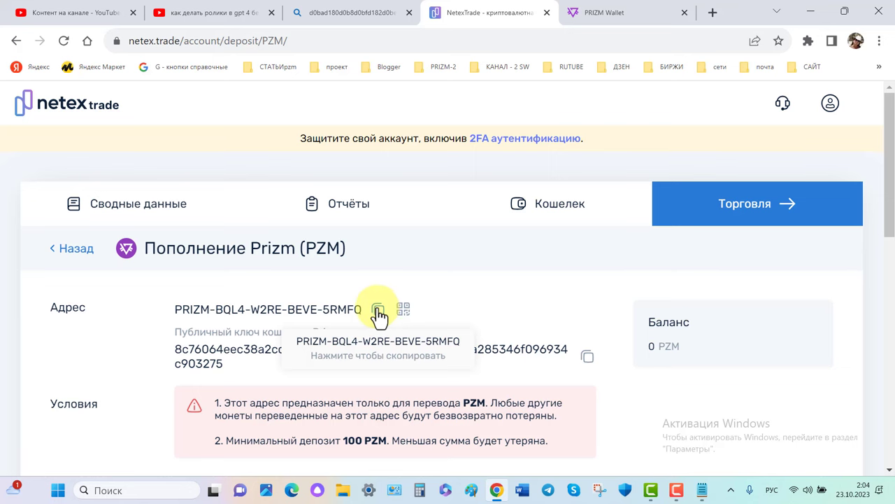
click(378, 310)
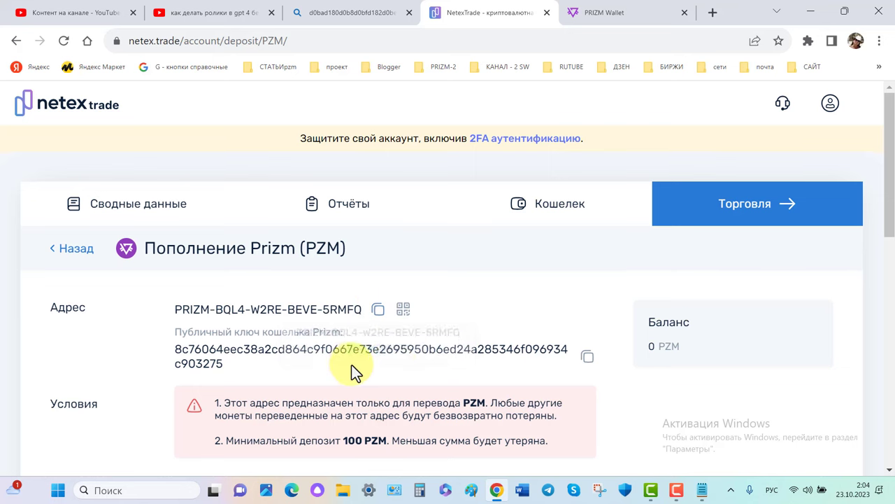
click(588, 12)
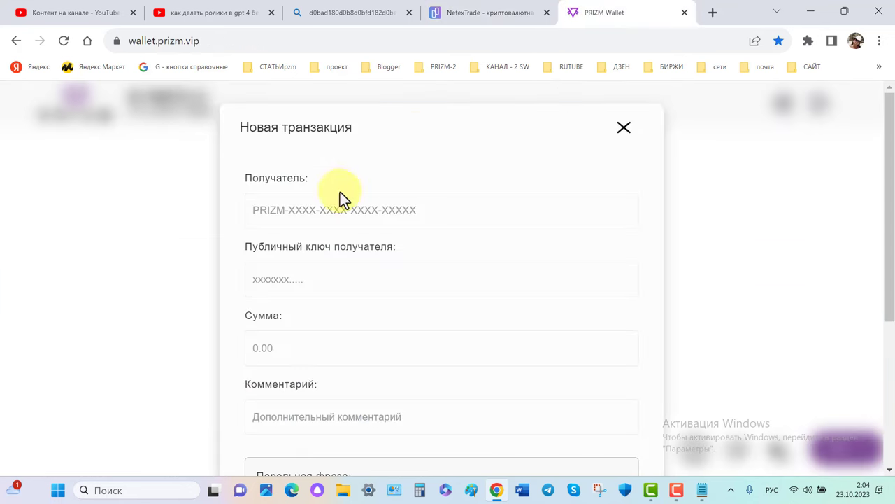
right_click(259, 207)
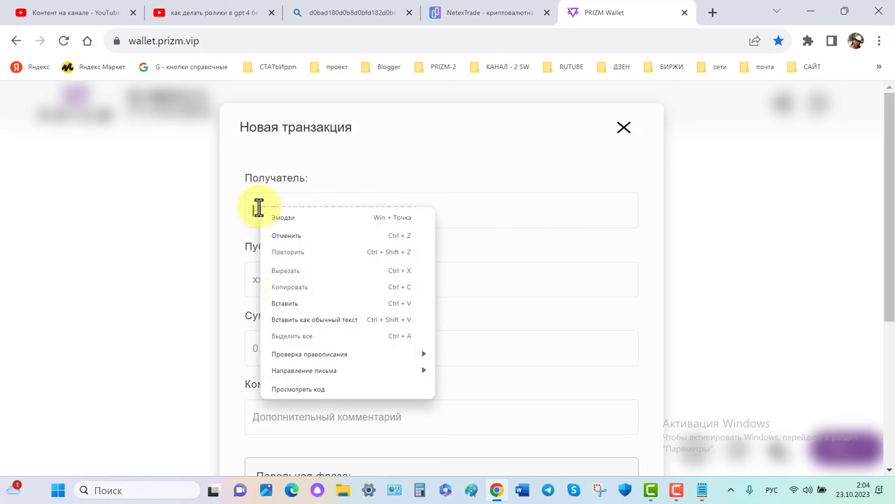
click(279, 302)
Copy NetexTrade's Prizm public key into the Публичный ключ получателя field.
click(462, 17)
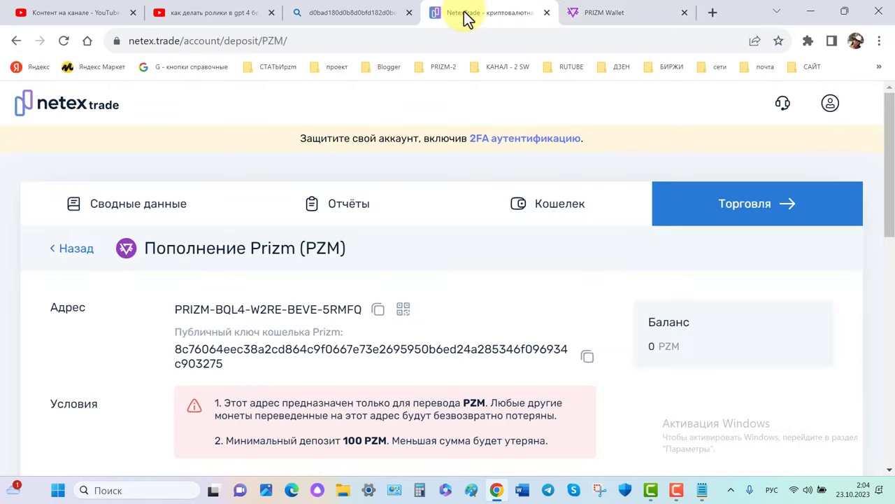
click(587, 357)
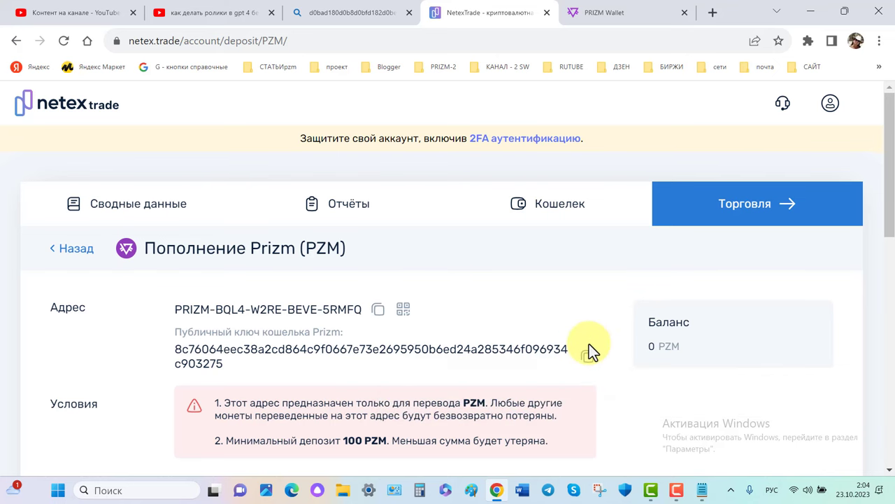
click(593, 14)
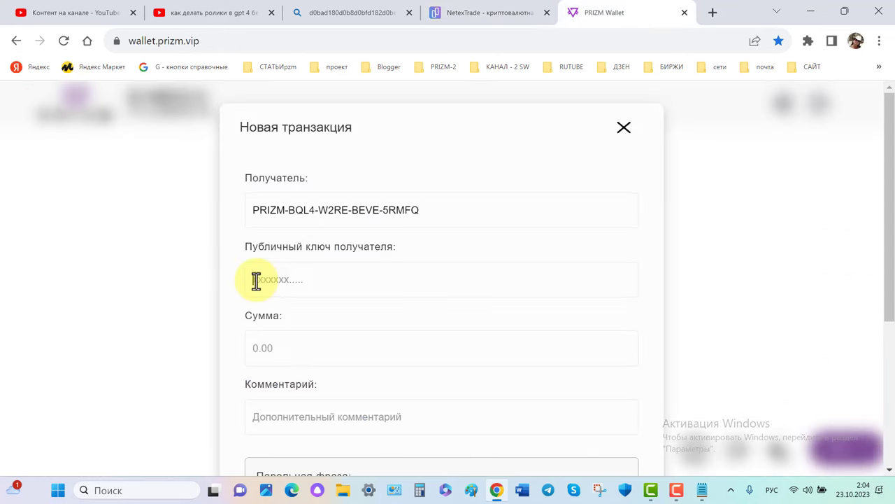
right_click(256, 281)
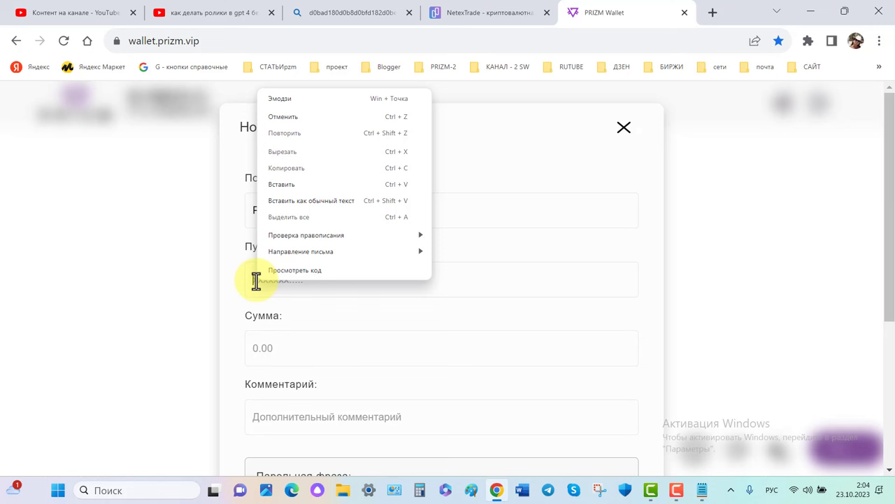
click(281, 184)
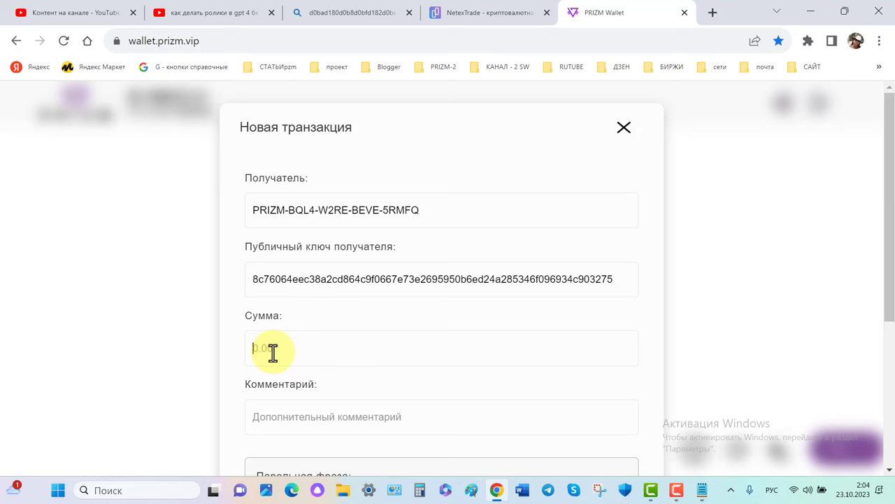
Send 76006 PZM using the pasted wallet passphrase, confirming the transfer on the second screen.
text(76006)
scroll(287, 259, down, 2)
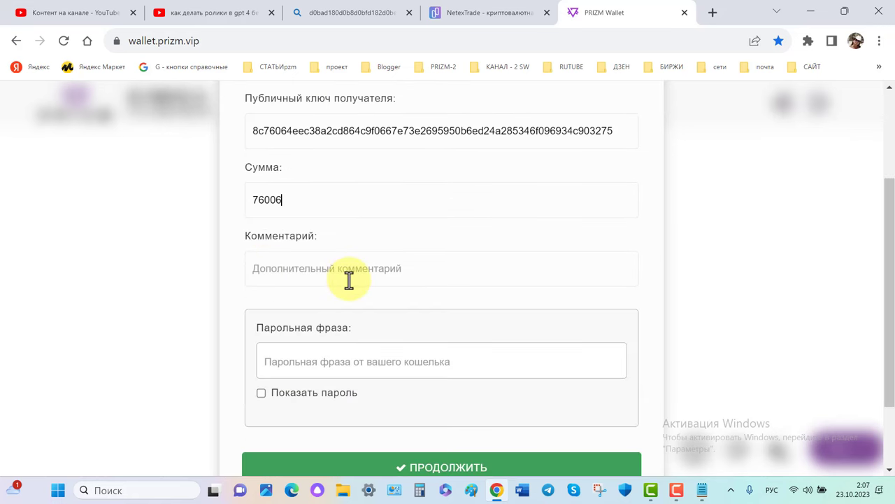
click(266, 362)
key(ctrl+v)
scroll(255, 328, down, 1)
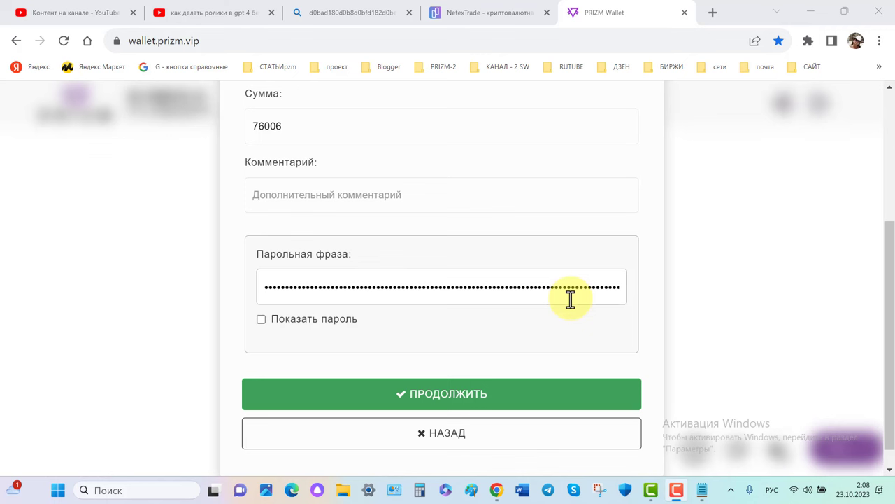
click(449, 399)
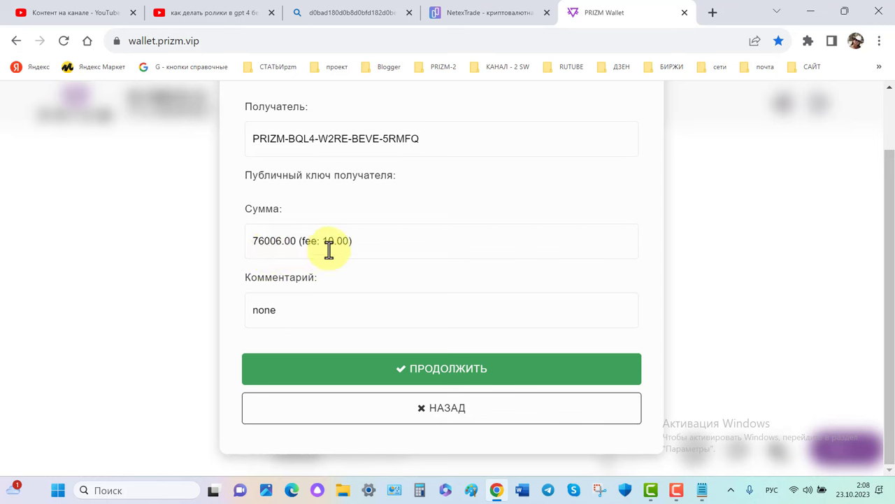
click(443, 370)
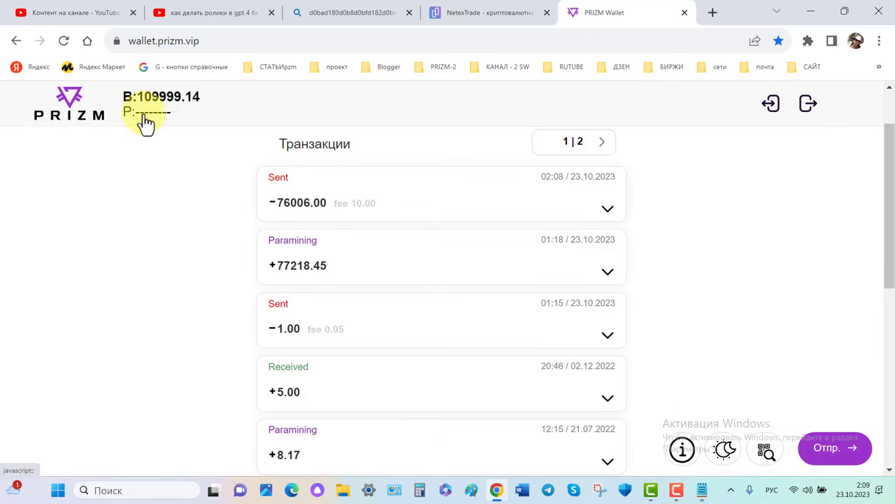
mouse_move(855, 493)
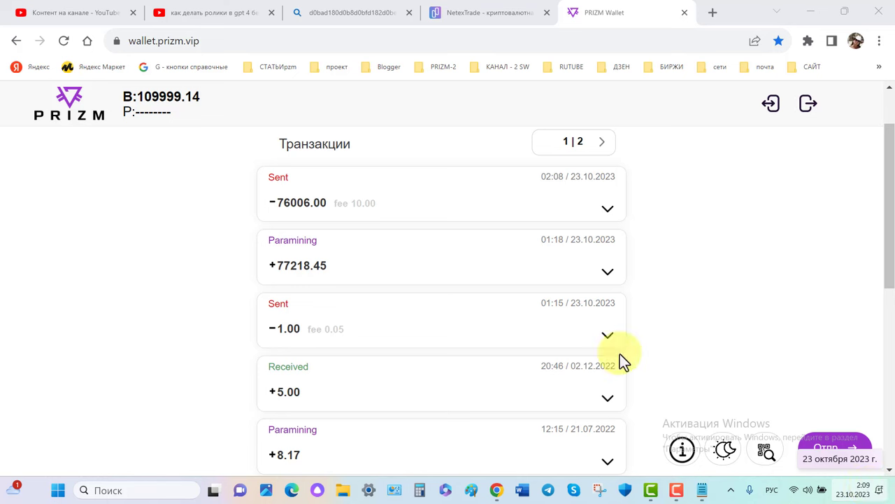
Refresh the PRIZM wallet, then view NetexTrade's Кошелек page with 76,006 PZM credited.
click(63, 41)
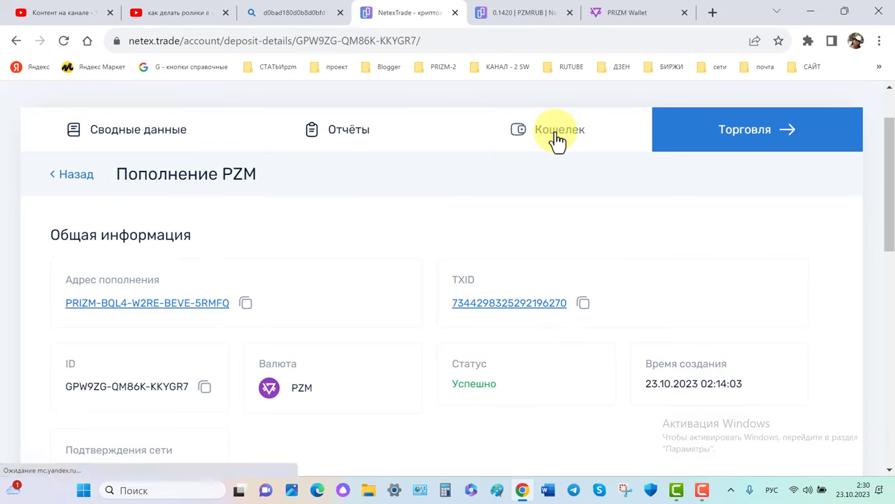
click(558, 139)
scroll(486, 238, down, 3)
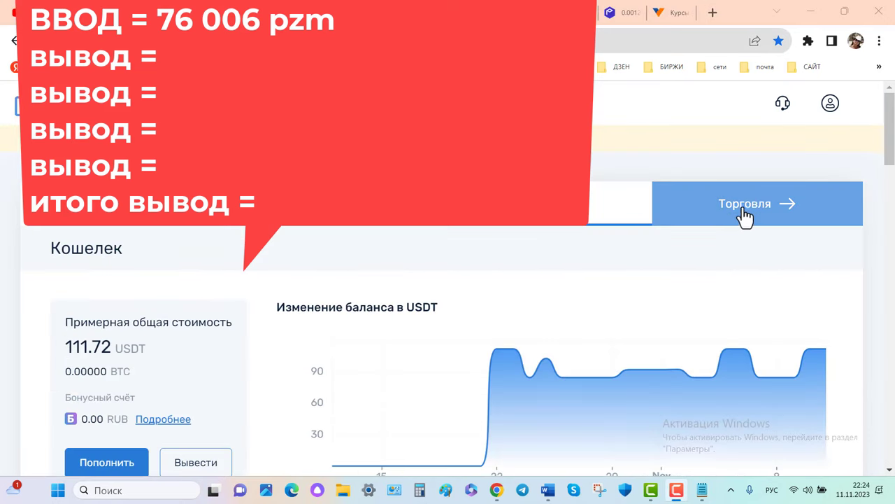
Open the NetexTrade trading terminal and list the RUB-quoted trading pairs.
click(738, 210)
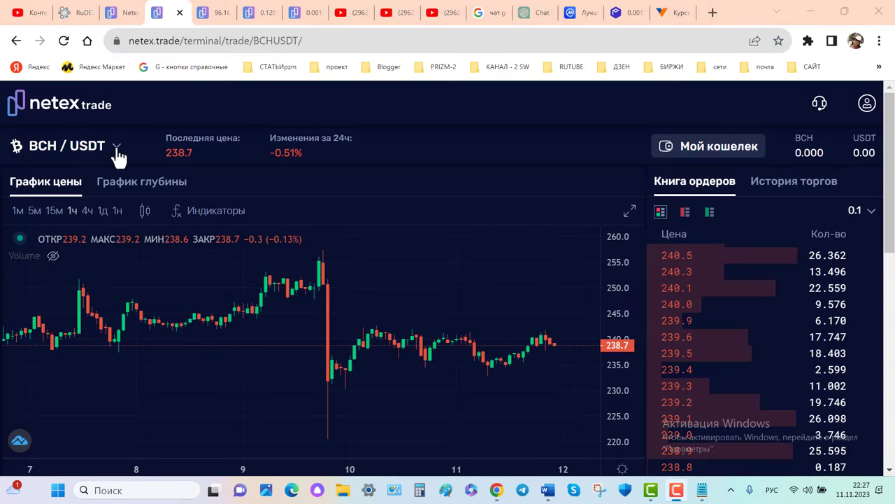
click(119, 154)
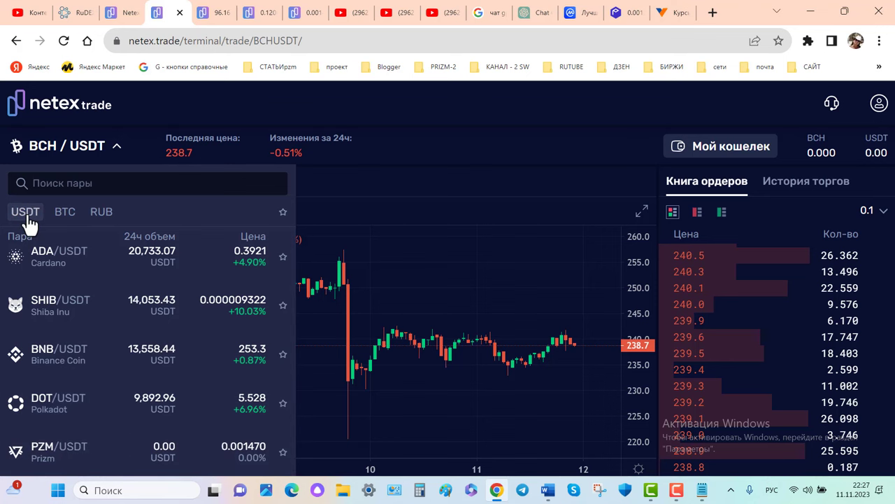
click(99, 217)
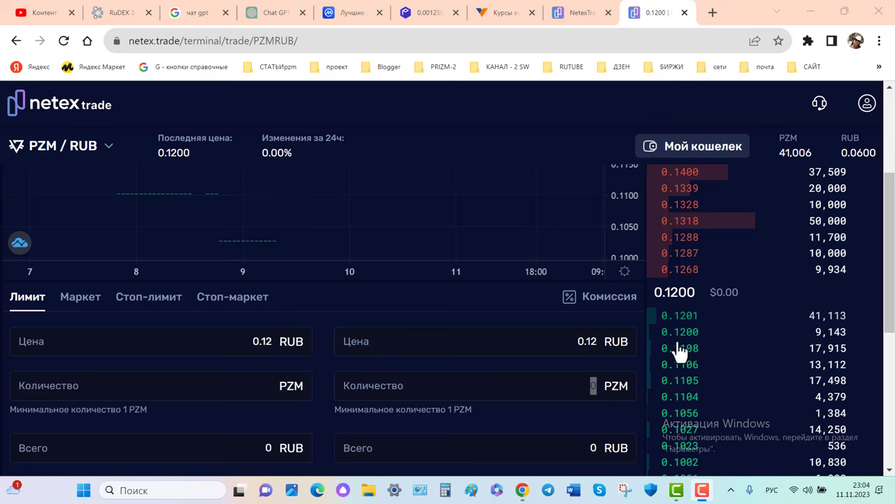
Place a sell order for 41000 PZM at the 0.1201 RUB bid.
click(689, 318)
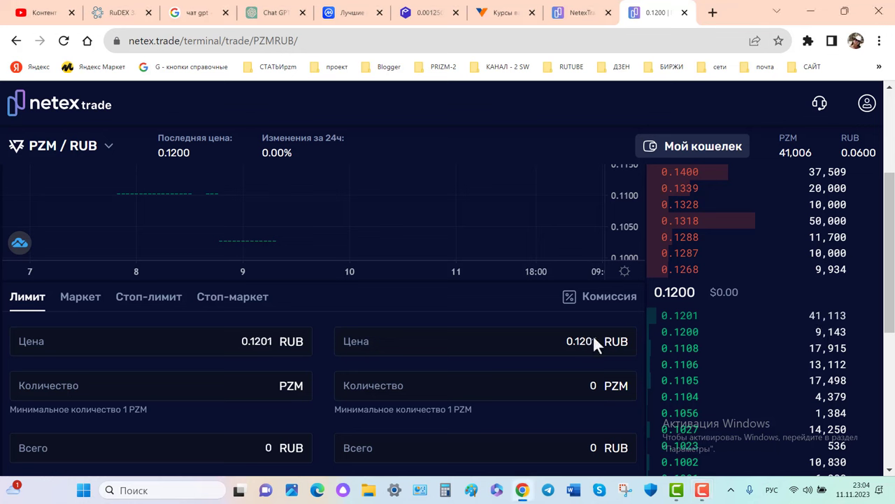
click(591, 385)
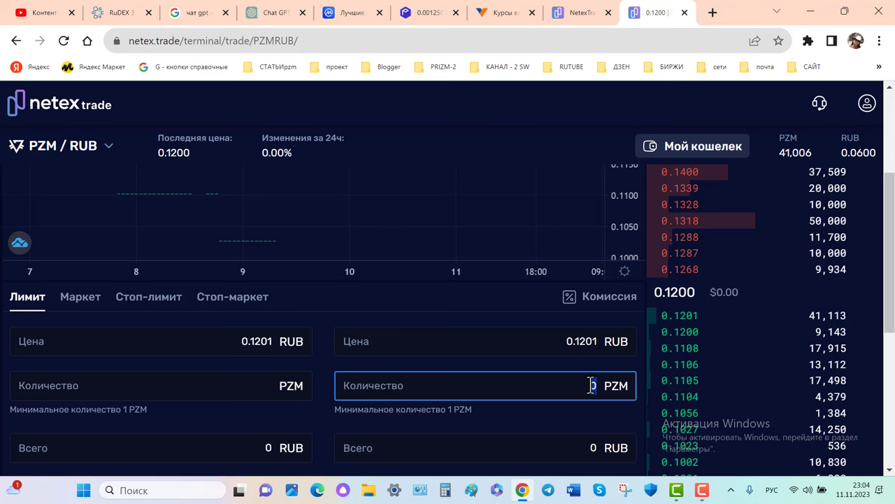
text(41000)
scroll(530, 464, down, 1)
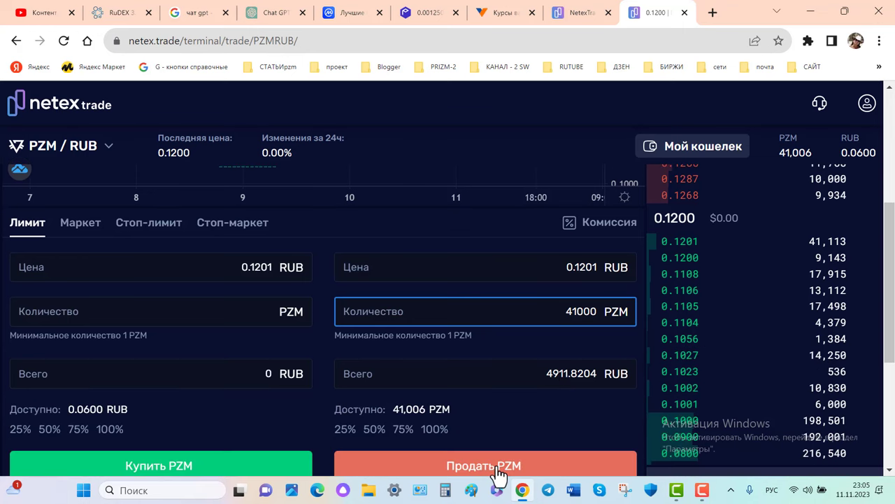
click(497, 468)
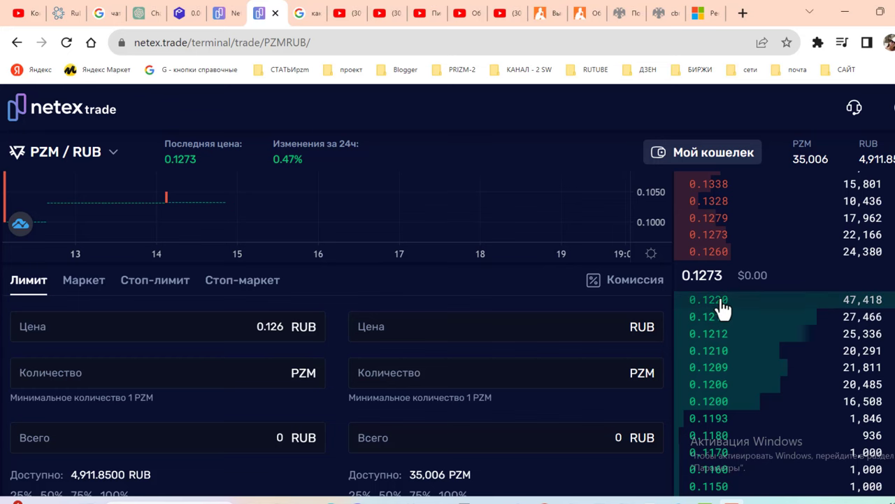
Sell 35000 PZM at the 0.1220 RUB bid price.
click(722, 302)
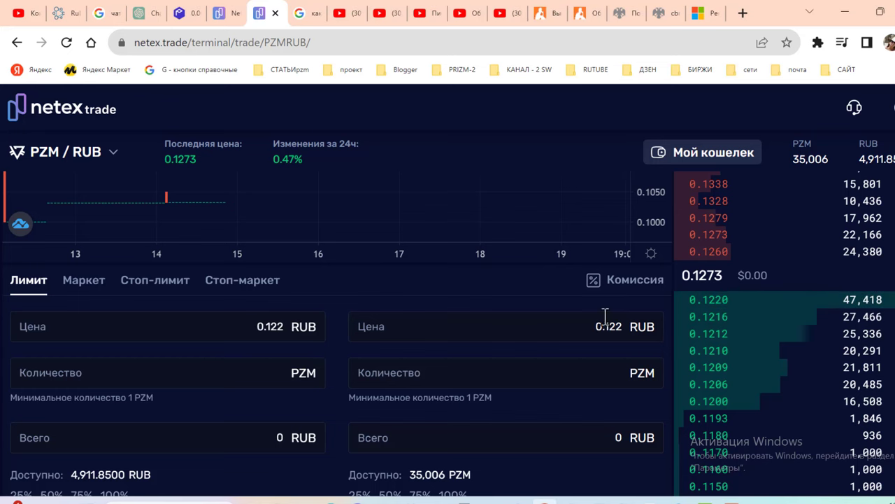
click(569, 363)
scroll(569, 363, down, 1)
text(35)
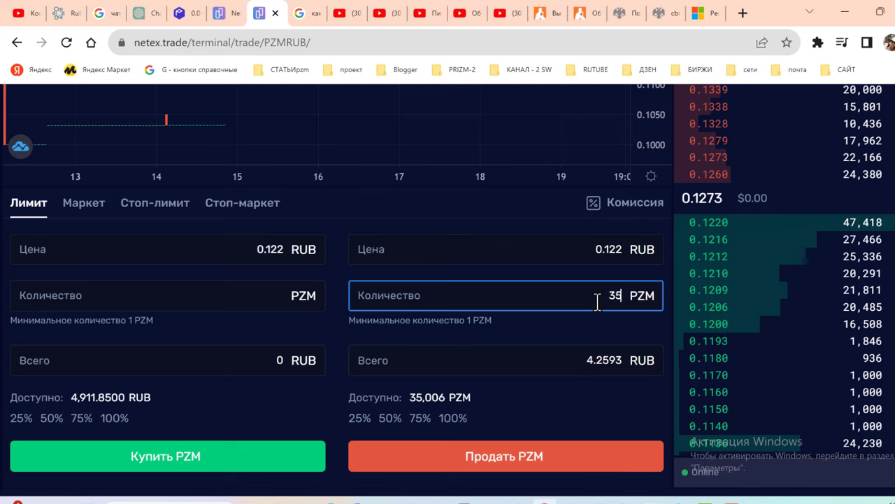
text(000)
click(524, 463)
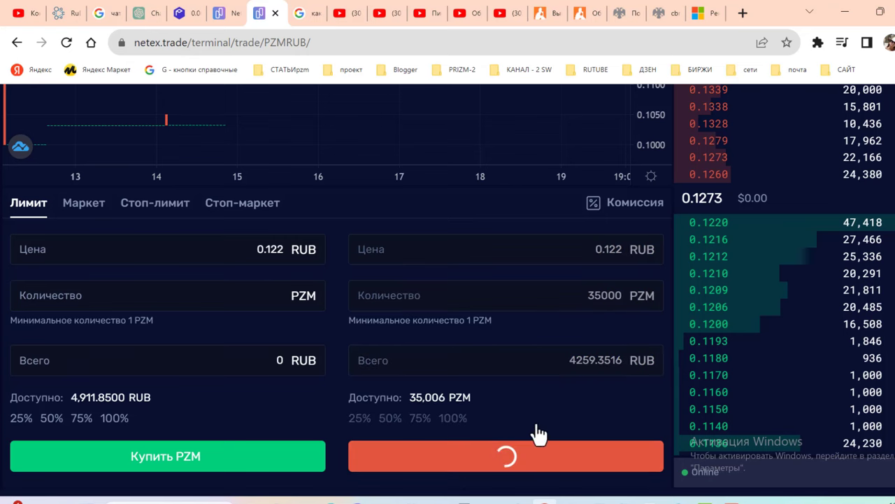
scroll(536, 428, down, 2)
scroll(533, 423, up, 2)
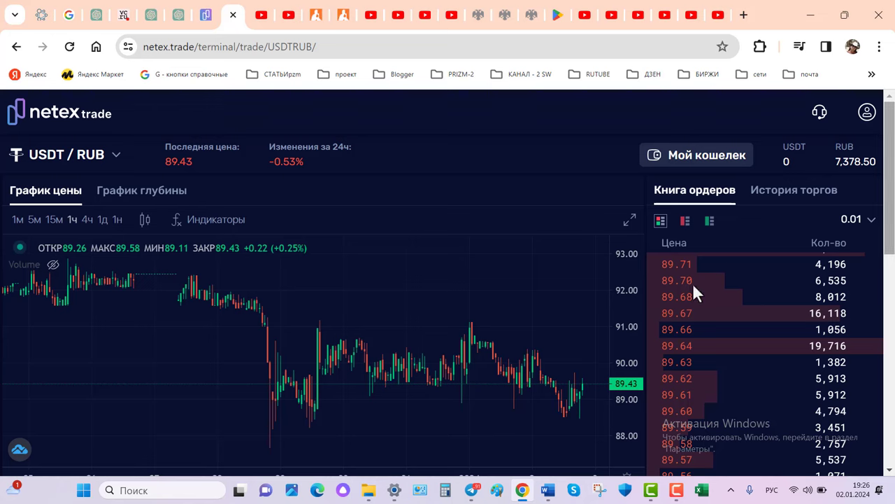
Buy 20 USDT in the Лимит form at 89.41 RUB and reload to confirm it filled.
scroll(693, 290, down, 3)
scroll(700, 296, down, 3)
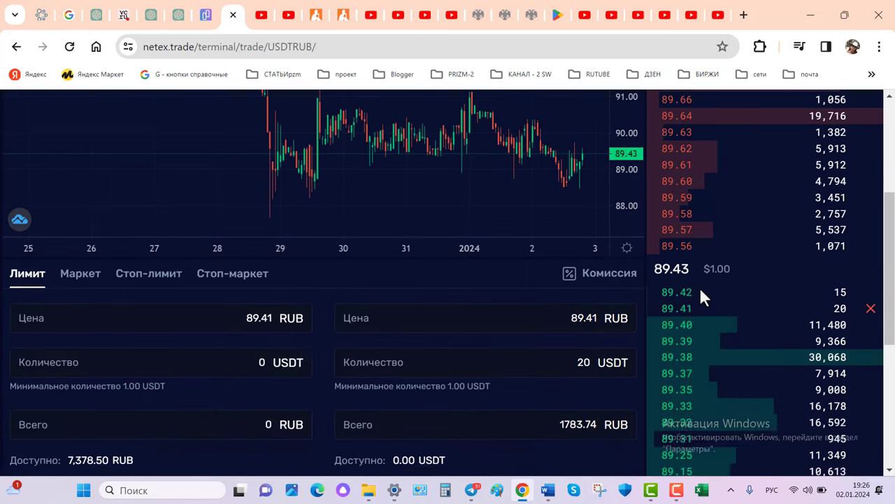
scroll(238, 340, up, 2)
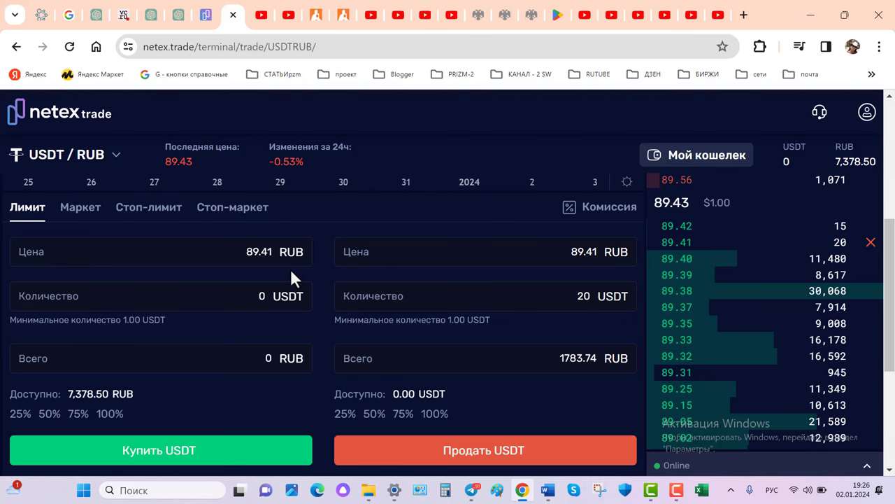
click(279, 301)
text(20)
scroll(292, 318, down, 1)
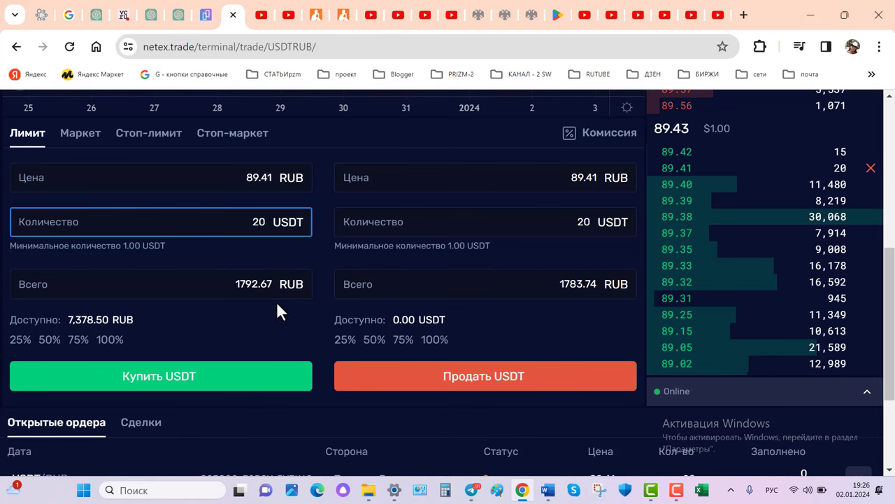
scroll(206, 360, down, 1)
scroll(206, 360, up, 1)
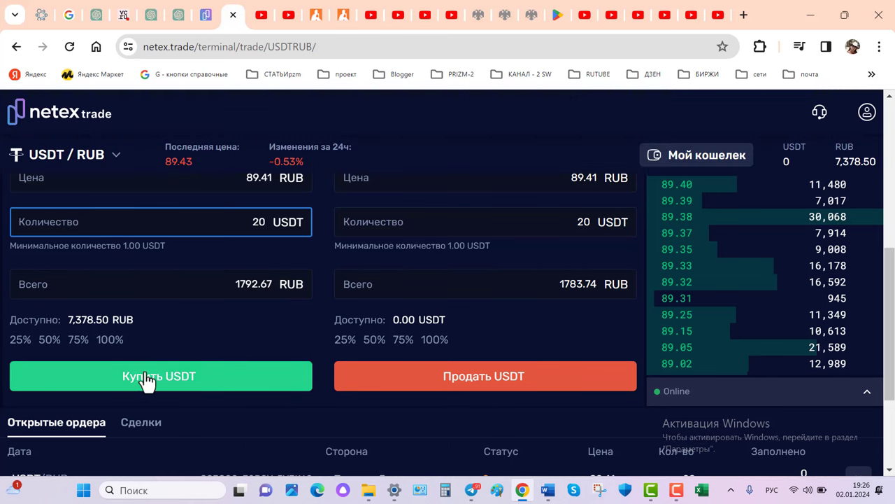
scroll(223, 413, down, 4)
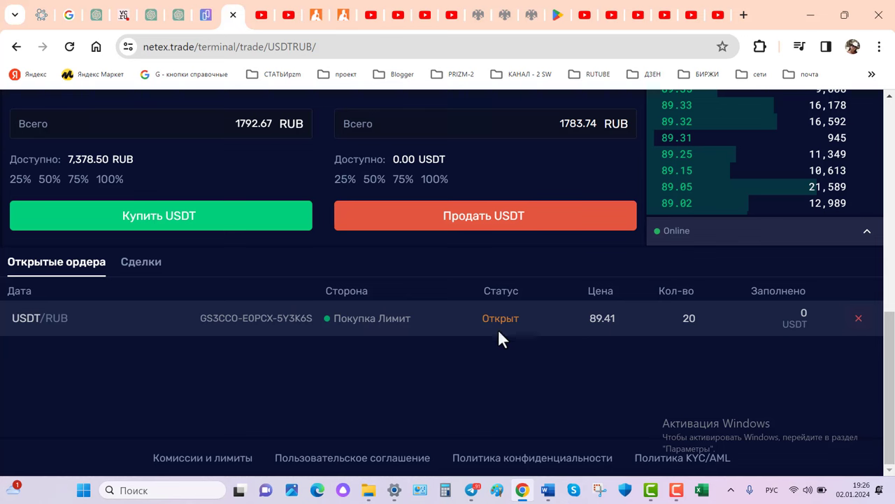
scroll(482, 364, up, 2)
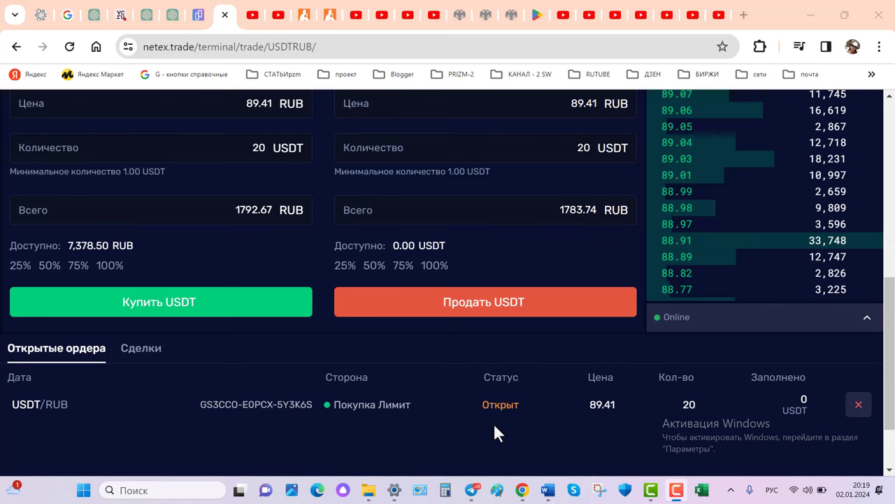
click(69, 46)
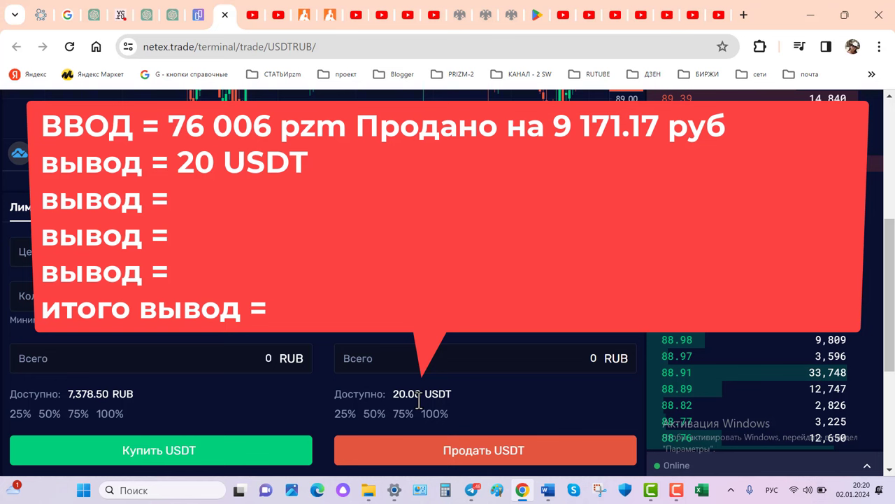
scroll(329, 231, up, 2)
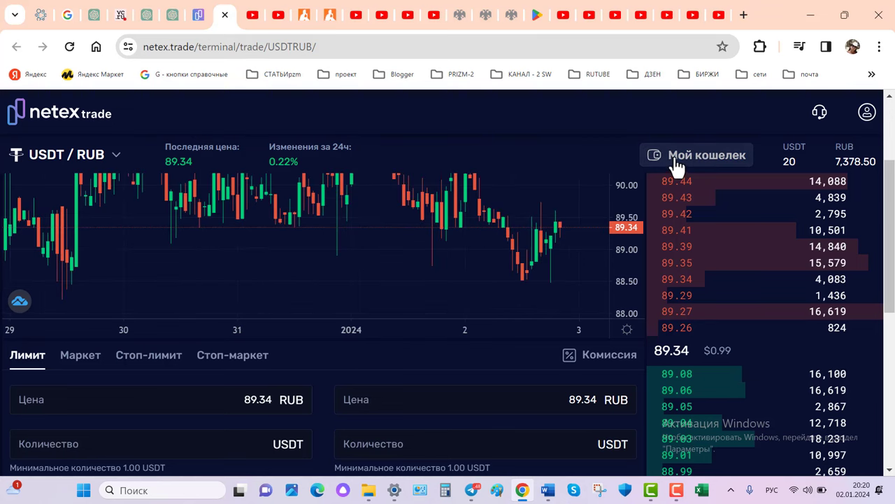
Fill the USDT withdrawal form with the TRC20 (Tron) network and a 20 USDT amount.
click(674, 160)
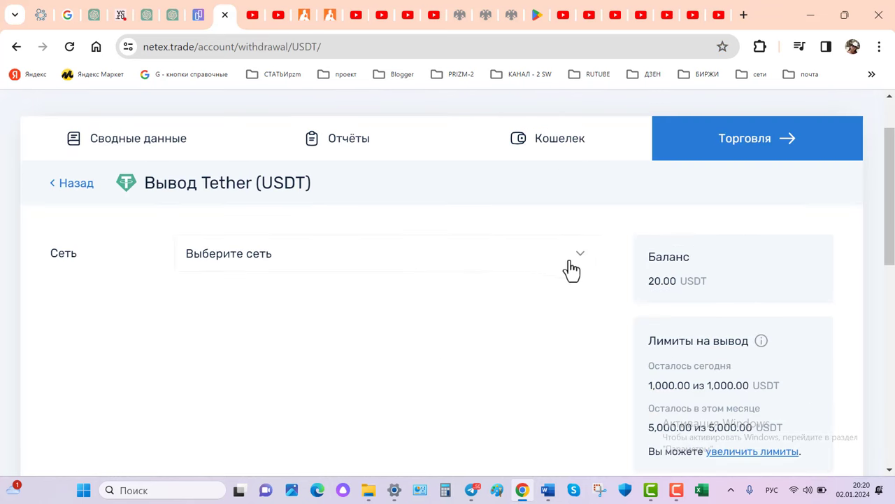
click(567, 268)
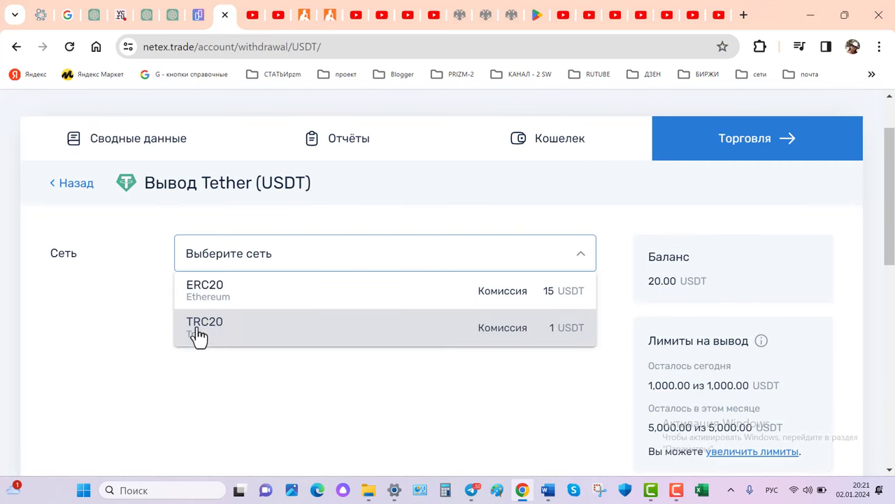
click(494, 330)
scroll(494, 326, down, 1)
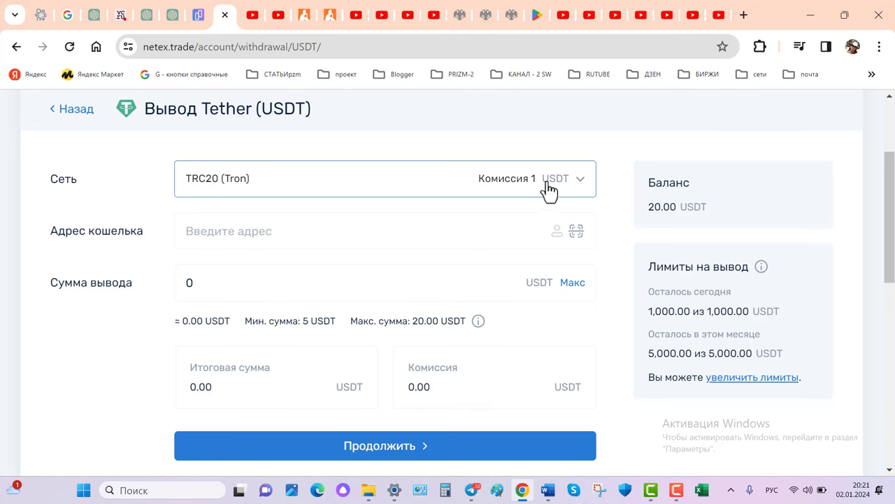
scroll(256, 262, down, 1)
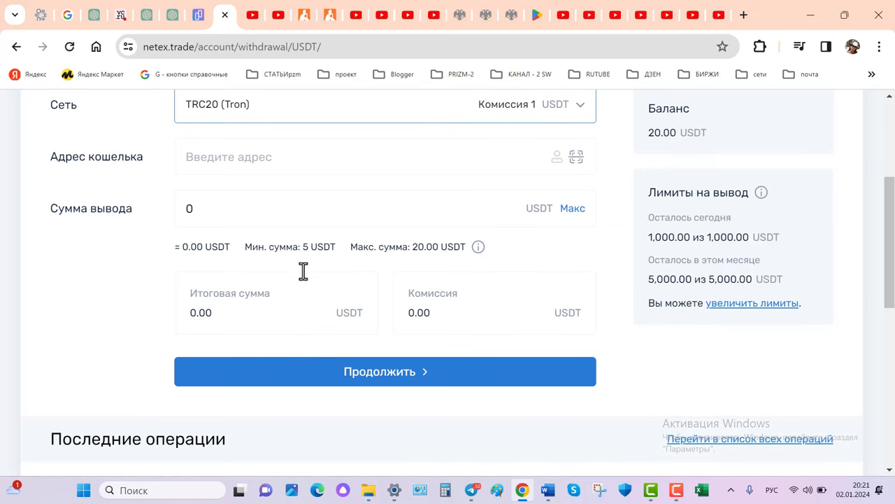
scroll(302, 270, up, 1)
click(83, 282)
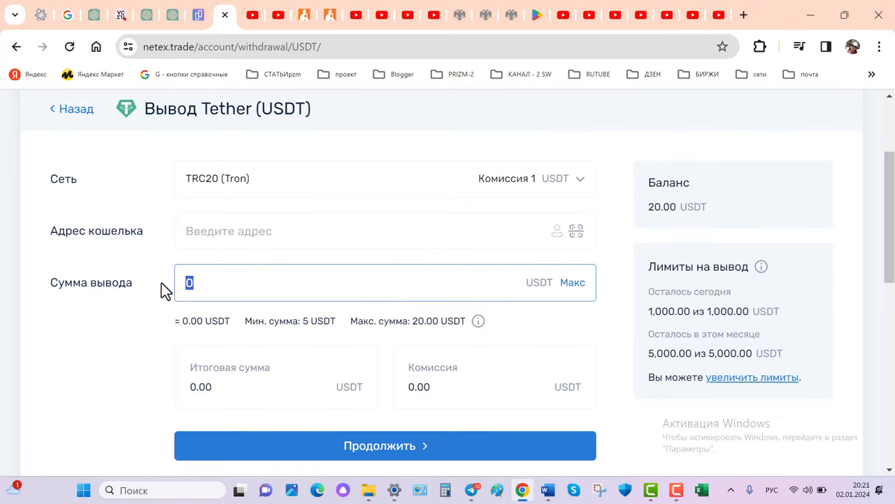
text(20)
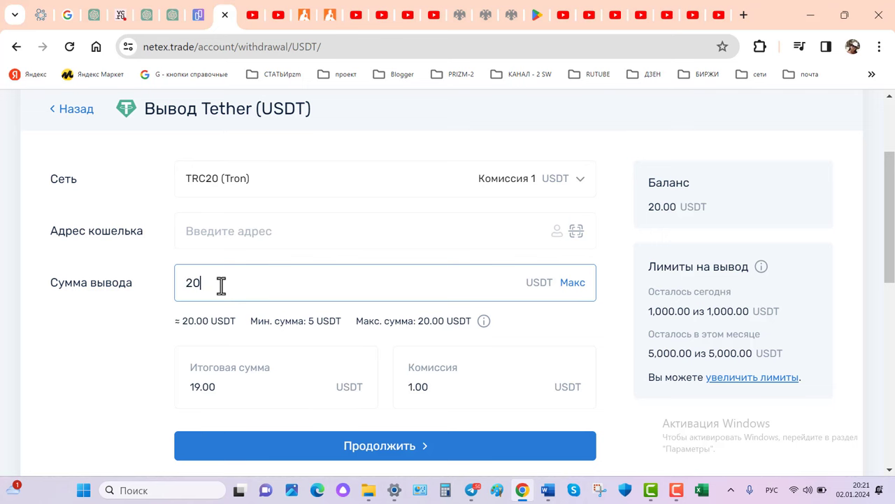
scroll(230, 317, down, 1)
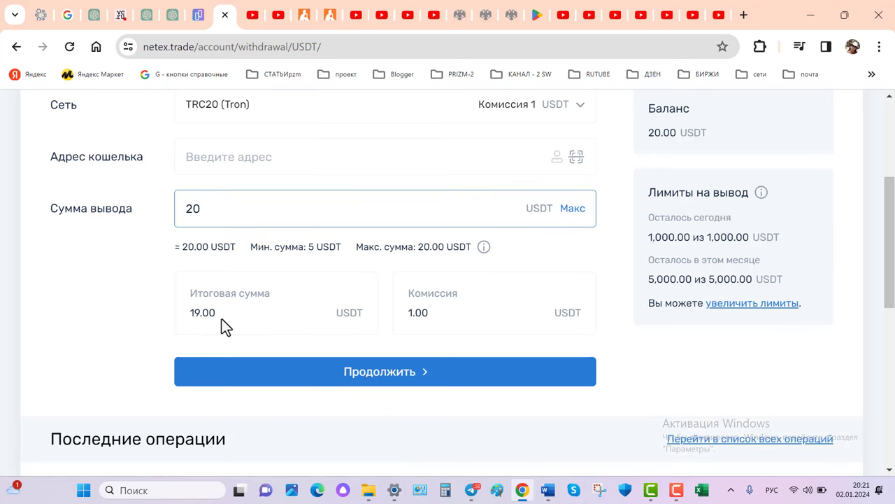
scroll(201, 314, up, 2)
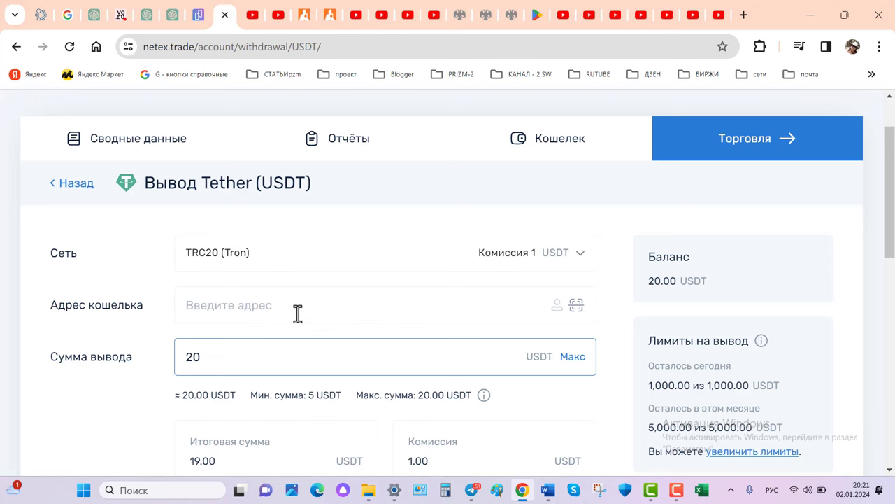
Check the receiving Tron wallet address in the Photos screenshot, then return to the withdrawal form.
click(187, 308)
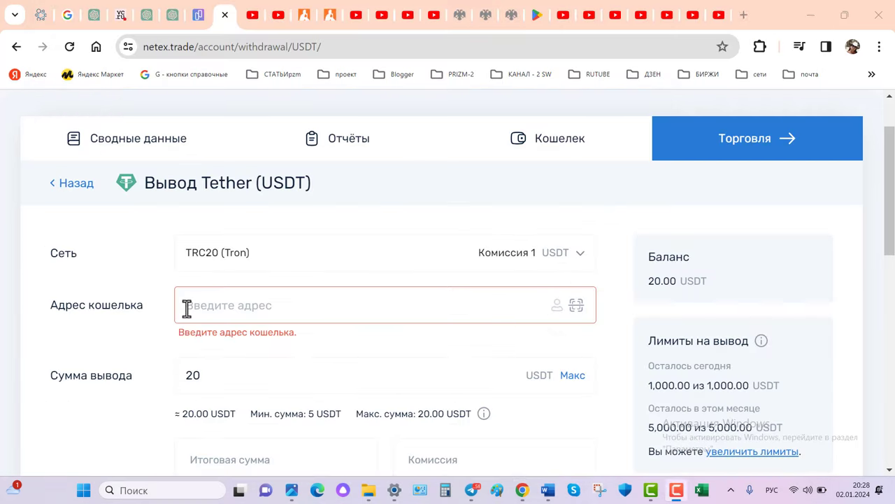
right_click(184, 306)
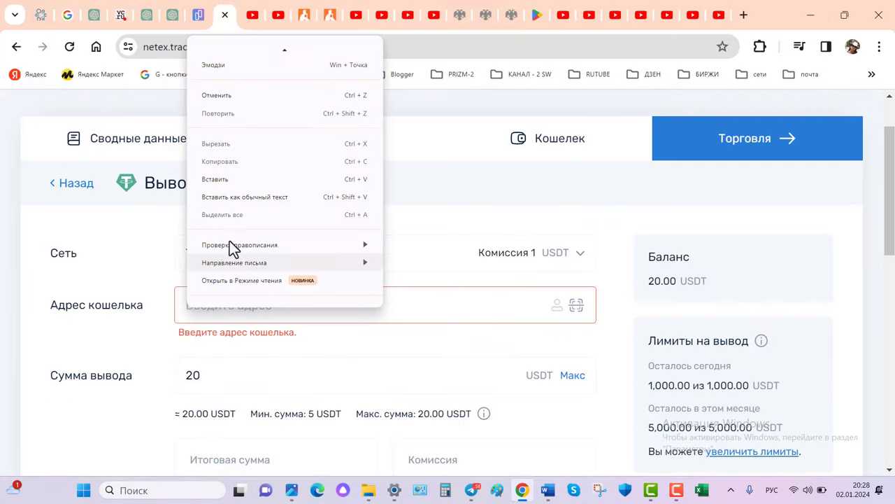
click(217, 179)
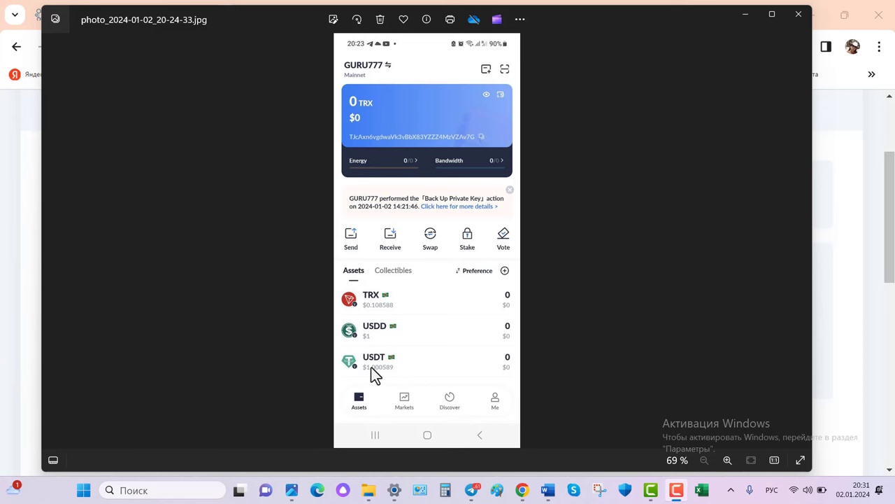
key(alt+Tab)
scroll(299, 282, down, 2)
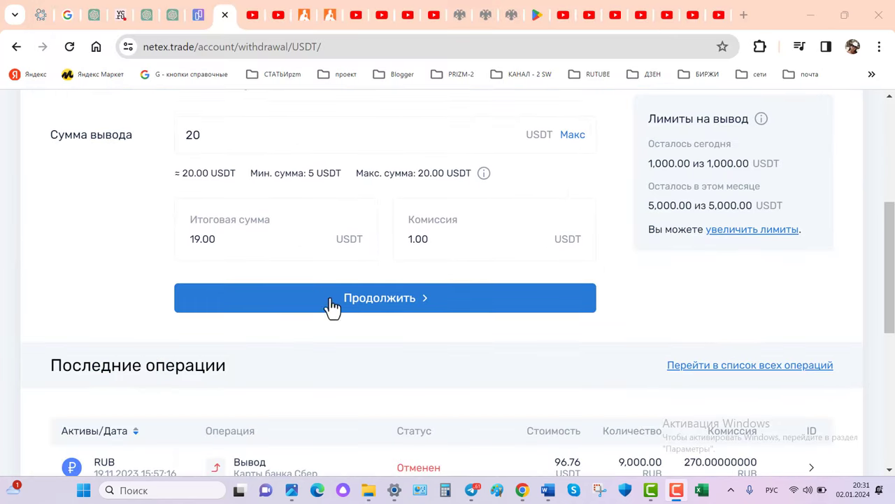
Proceed to the USDT TRC20 withdrawal confirmation, saving the wallet to the address book.
click(352, 310)
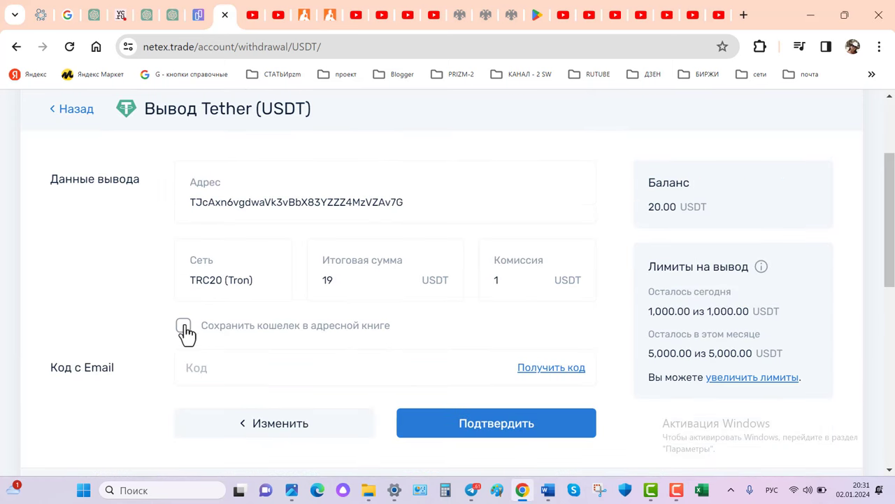
click(184, 327)
scroll(503, 348, down, 1)
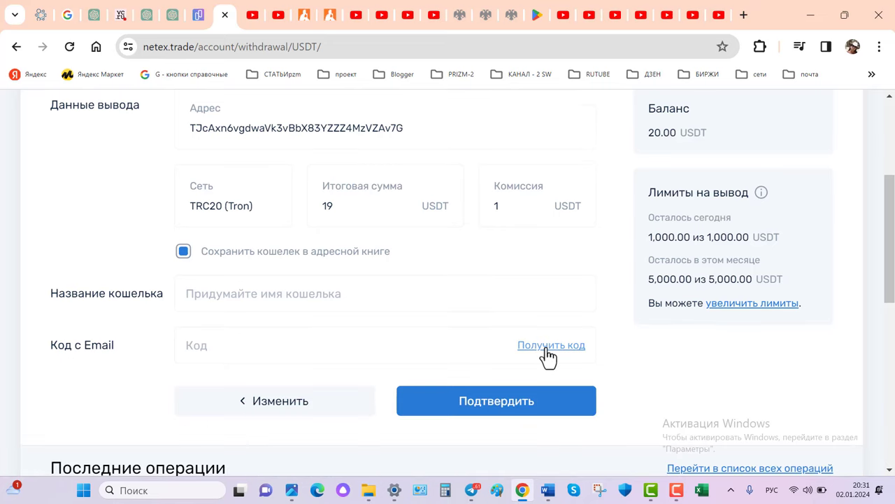
Request the e-mail code, paste it into Код and confirm the USDT withdrawal.
click(547, 349)
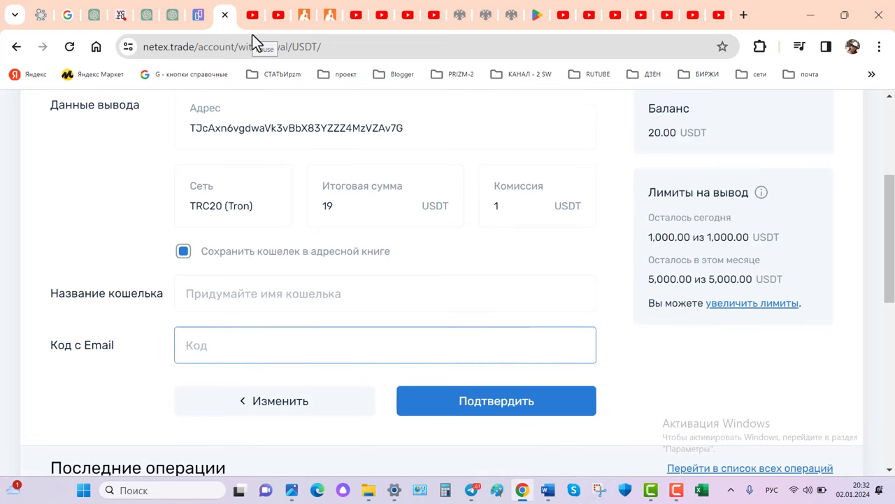
click(188, 344)
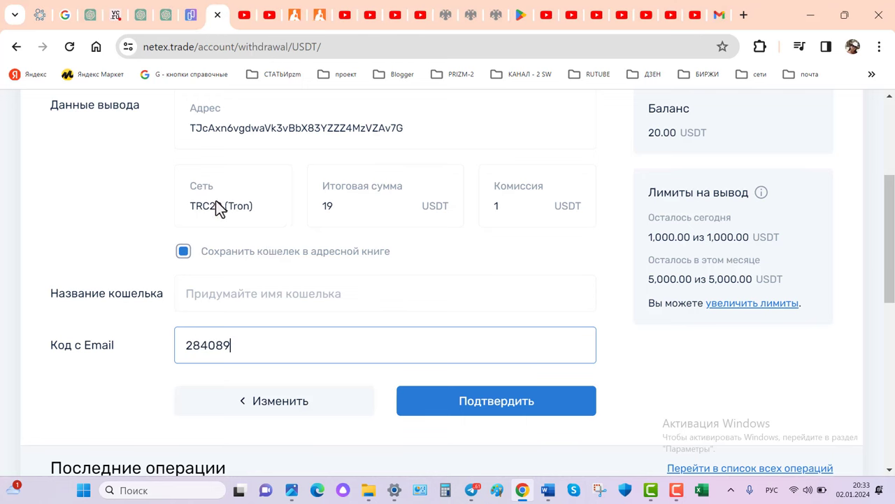
click(471, 413)
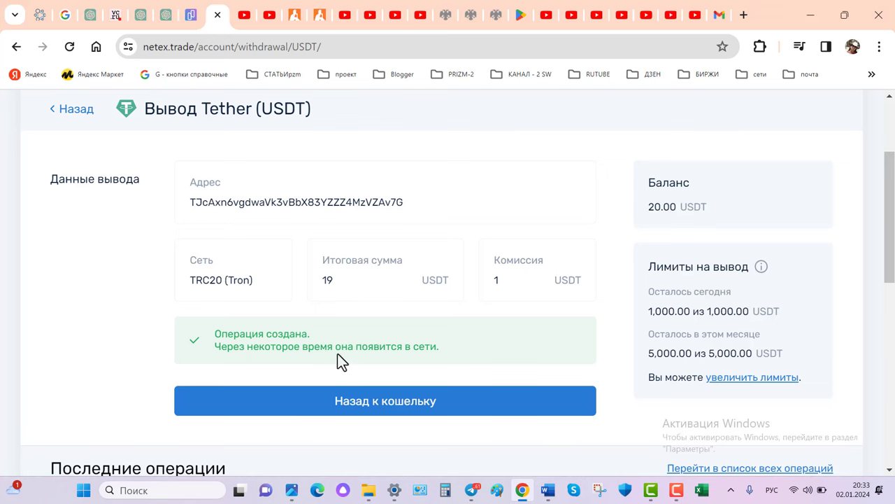
scroll(393, 363, down, 3)
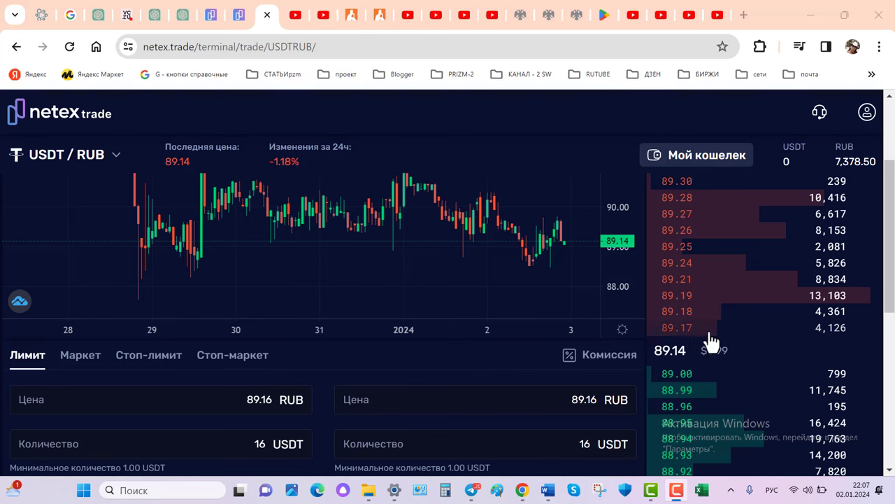
Scroll the USDT/RUB terminal to check the 16 USDT limit buy at 89.16.
scroll(539, 371, down, 1)
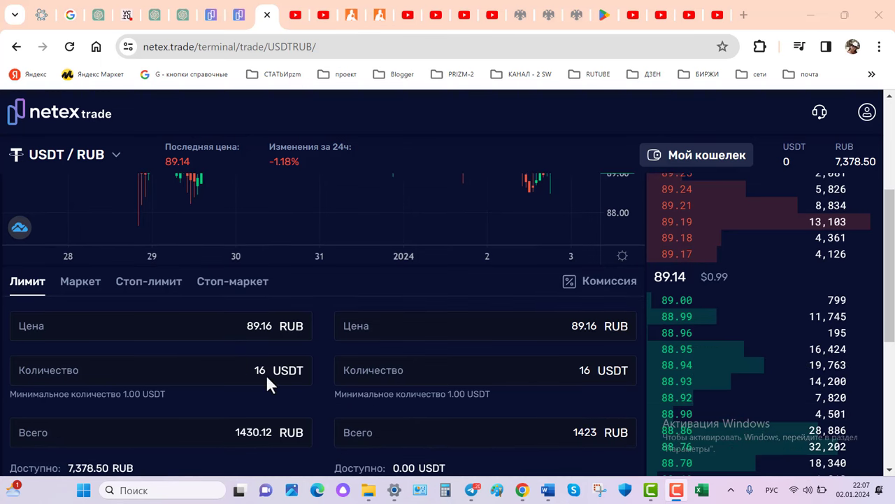
scroll(266, 375, down, 1)
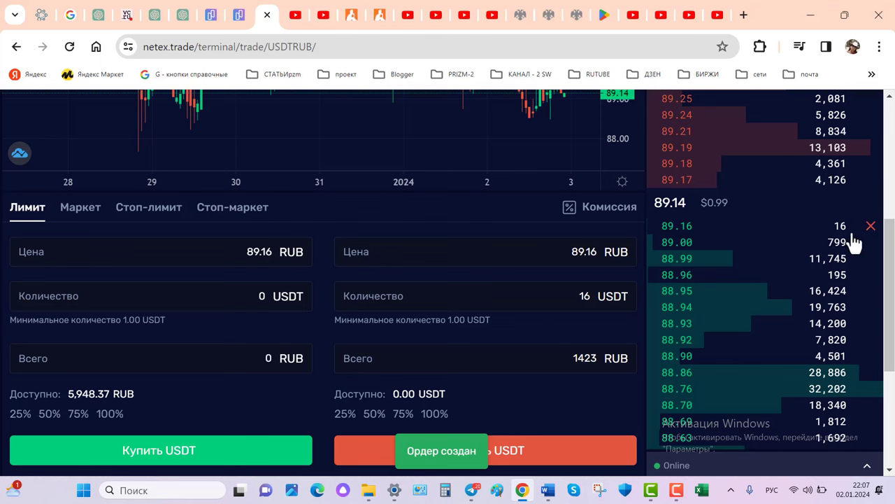
scroll(540, 282, down, 2)
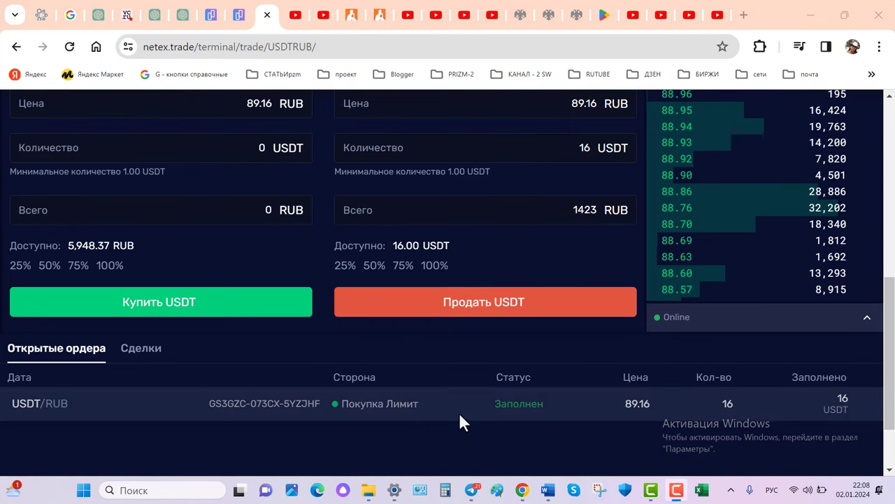
scroll(459, 419, up, 2)
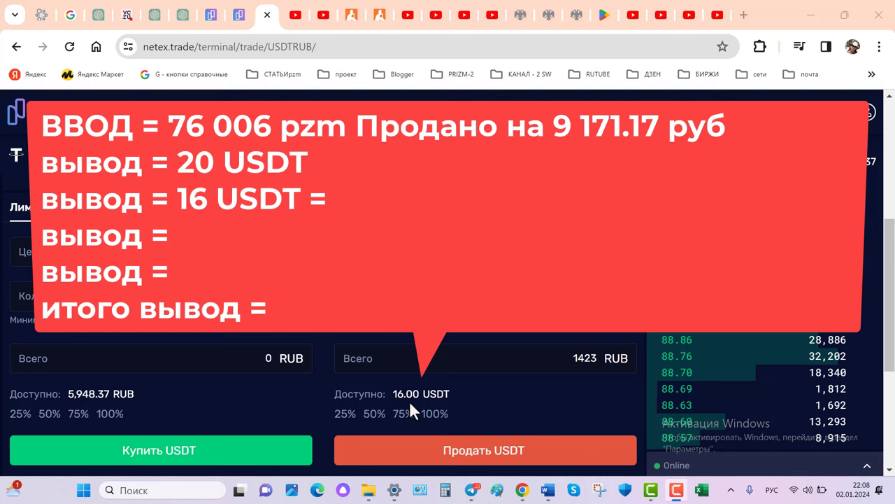
scroll(409, 401, up, 2)
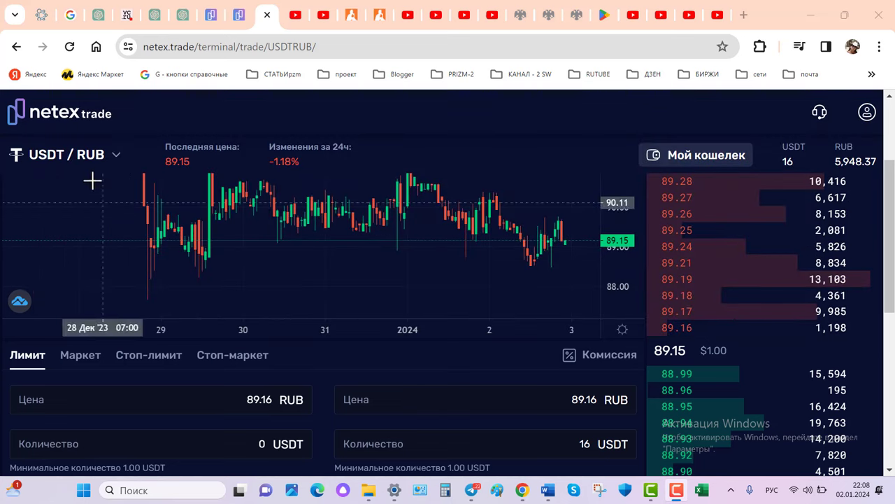
Switch the trading terminal to the TRX/USDT pair from the USDT-quoted list.
click(108, 159)
click(24, 221)
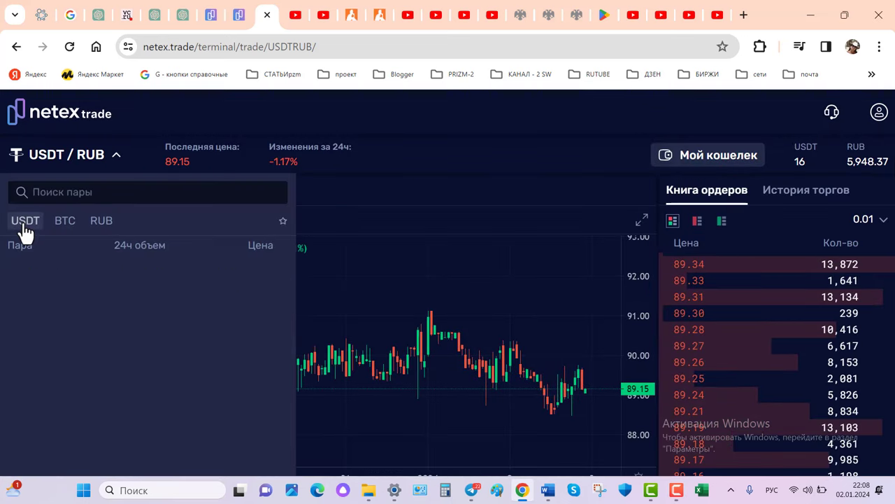
scroll(36, 322, down, 4)
click(39, 334)
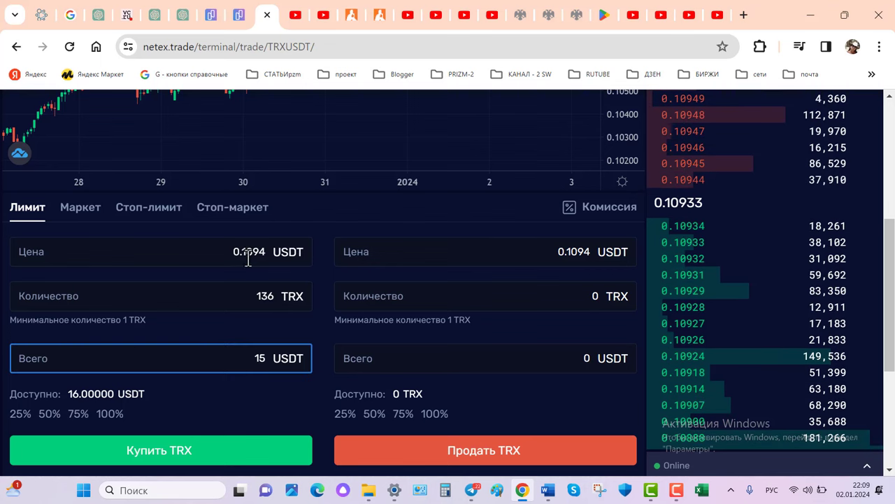
Place a limit buy of 145 TRX at 0.10939 with 16 USDT total.
click(722, 198)
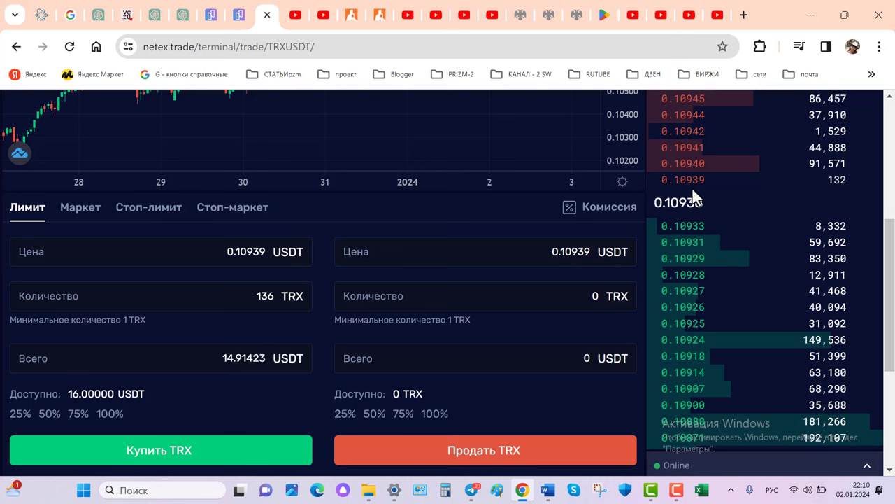
double_click(252, 358)
text(16)
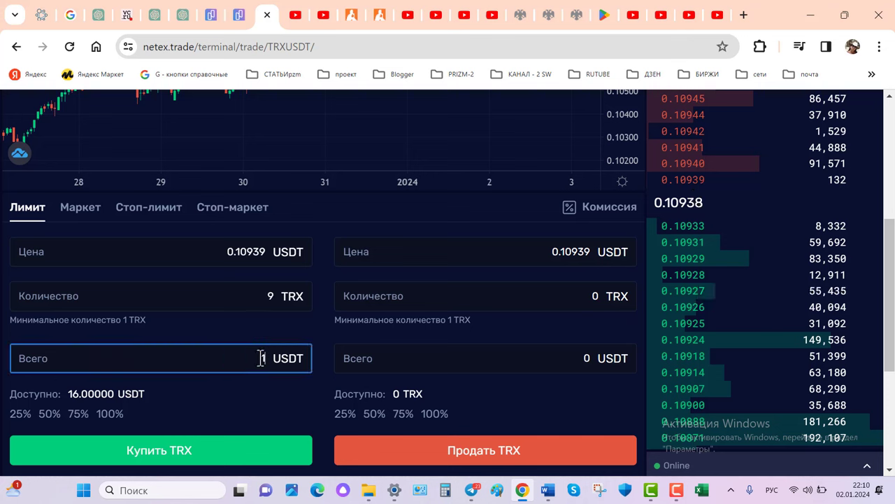
click(183, 455)
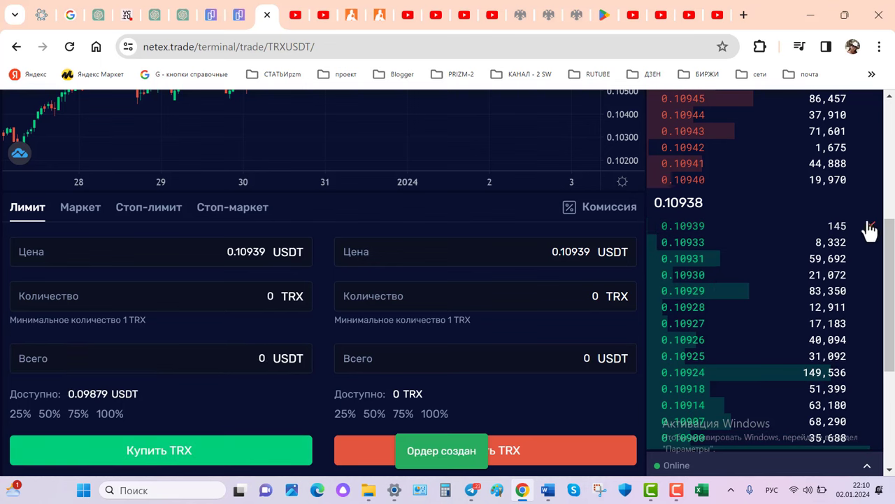
scroll(490, 420, down, 2)
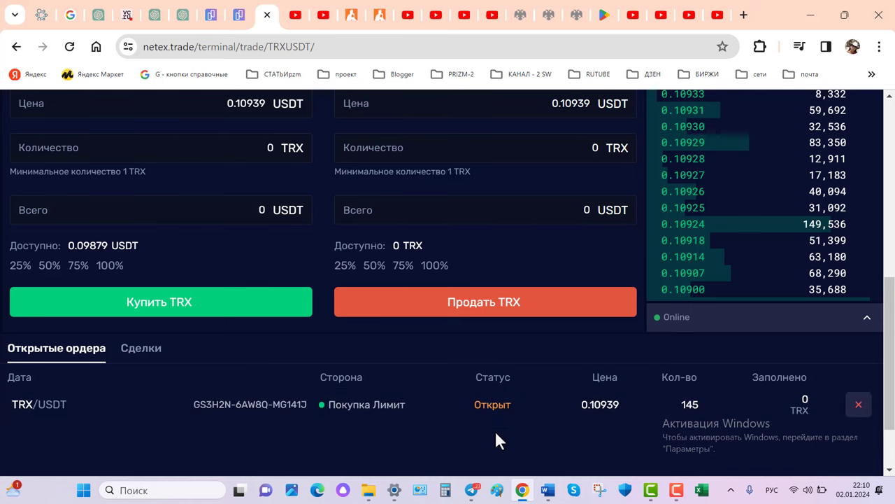
scroll(531, 413, up, 2)
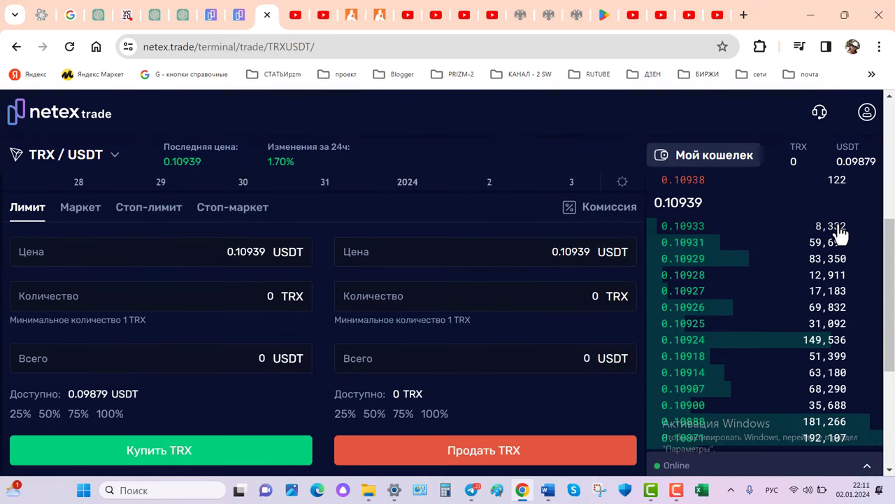
scroll(531, 364, down, 3)
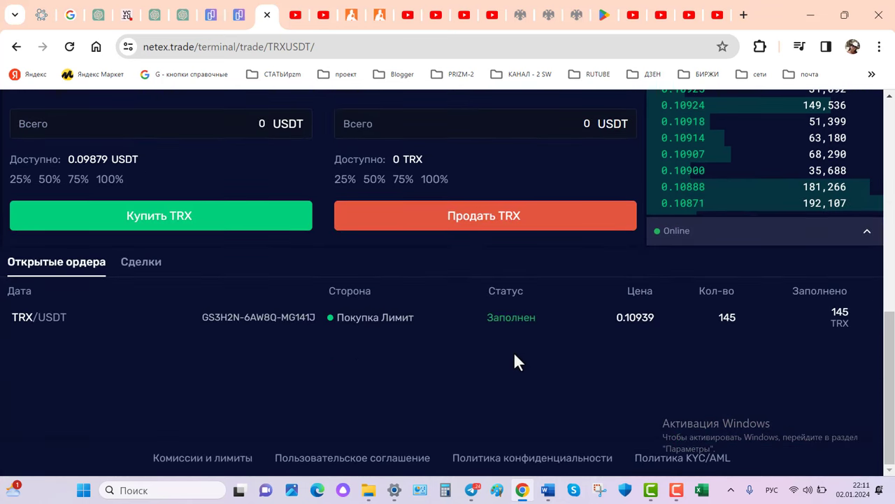
scroll(490, 363, up, 3)
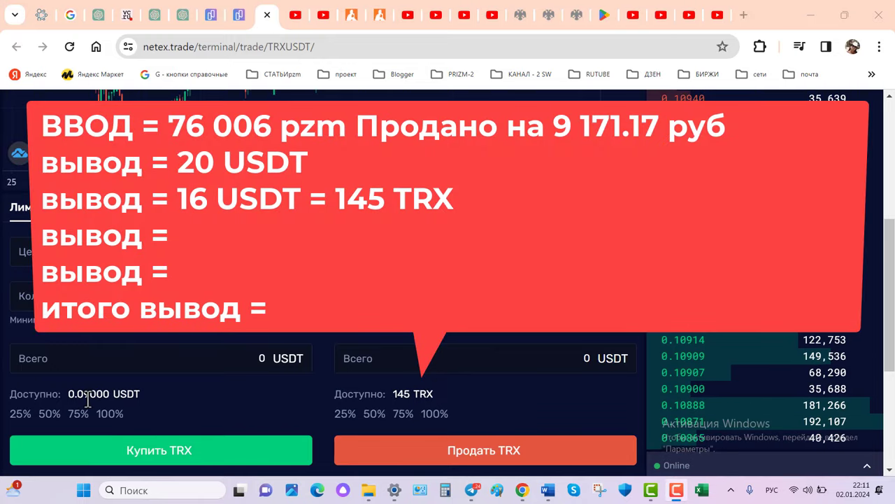
scroll(210, 345, up, 5)
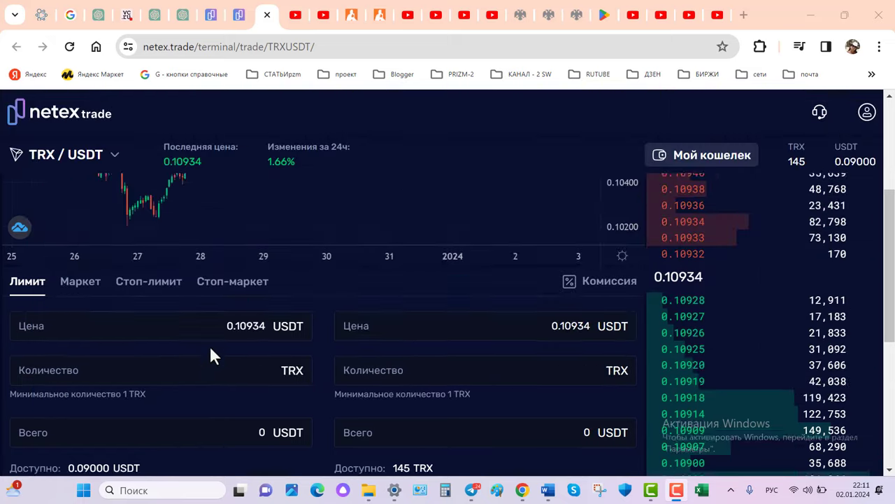
Start a TRX withdrawal with the pasted recipient address and amount 145.
click(682, 161)
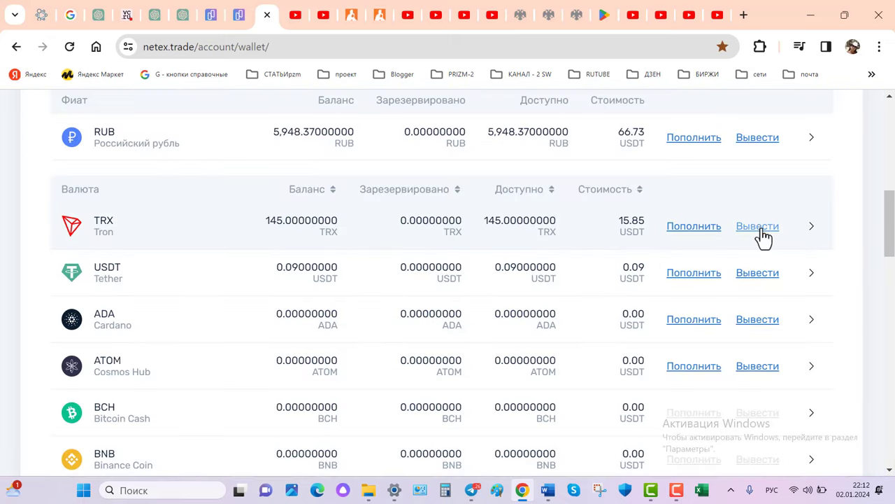
click(761, 236)
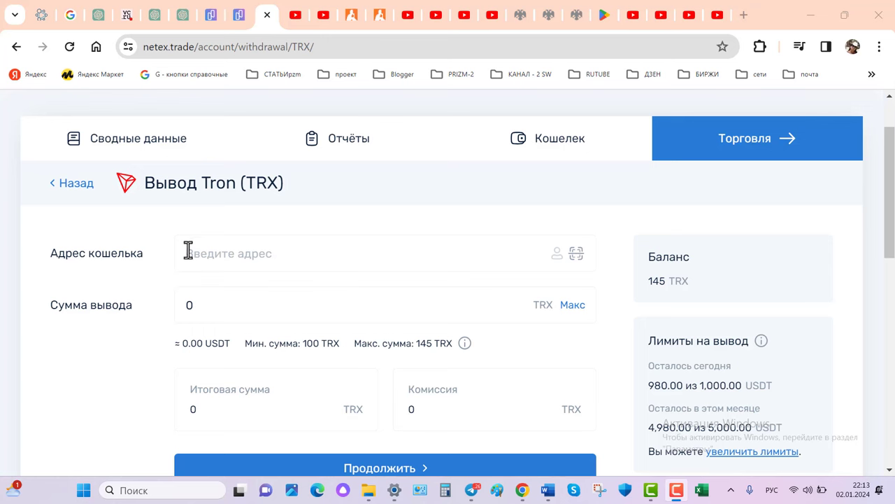
click(192, 254)
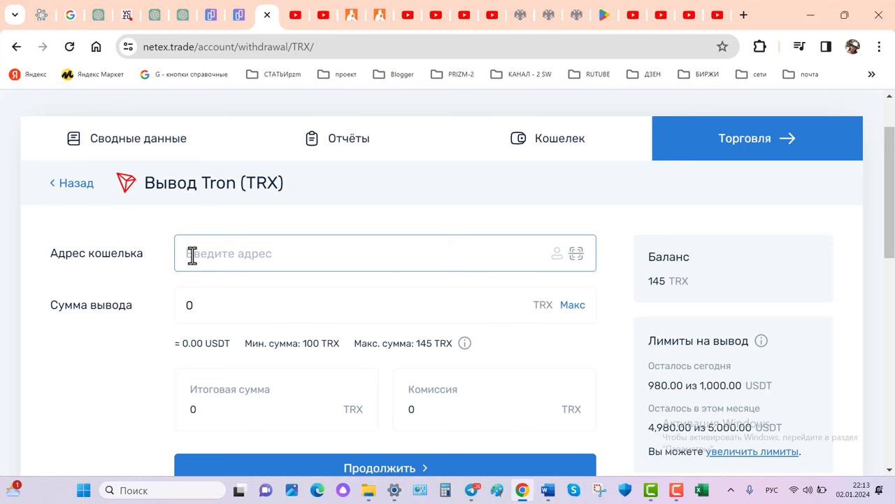
right_click(193, 254)
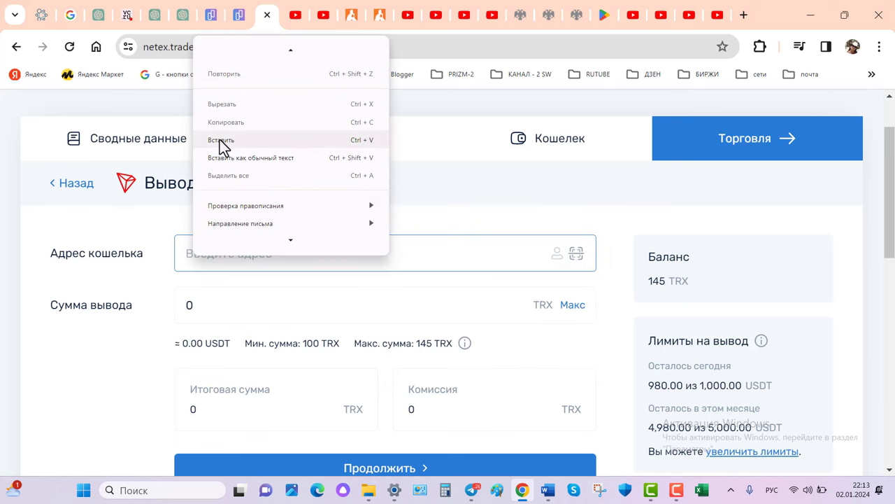
click(221, 140)
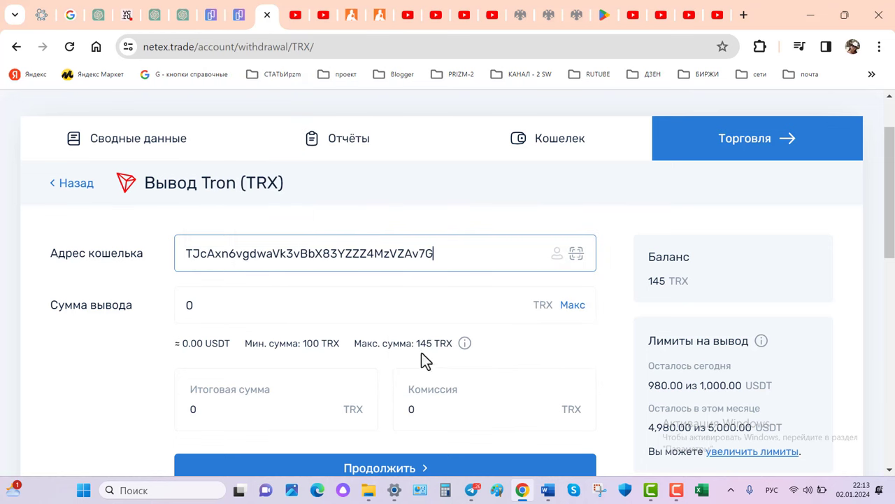
double_click(191, 304)
text(145)
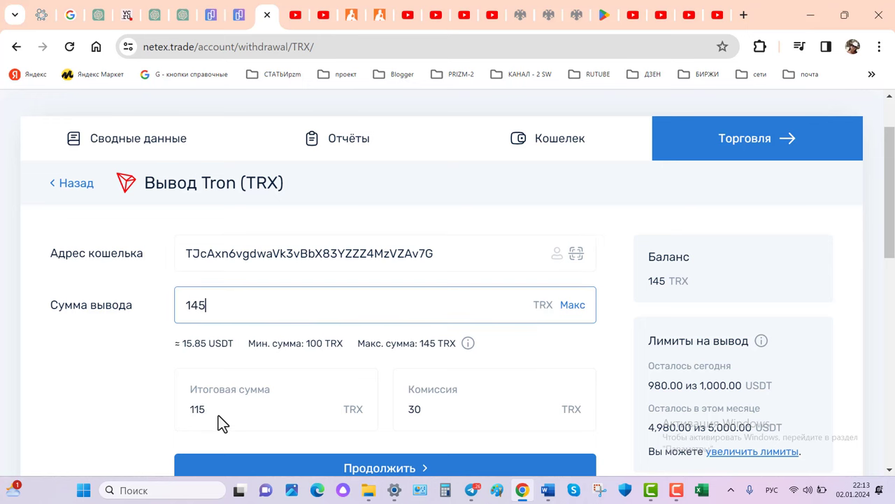
scroll(329, 401, down, 1)
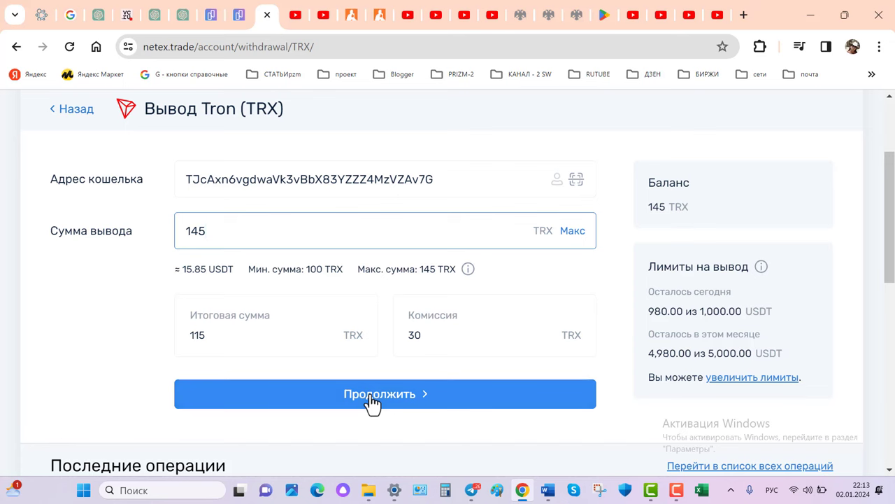
click(371, 396)
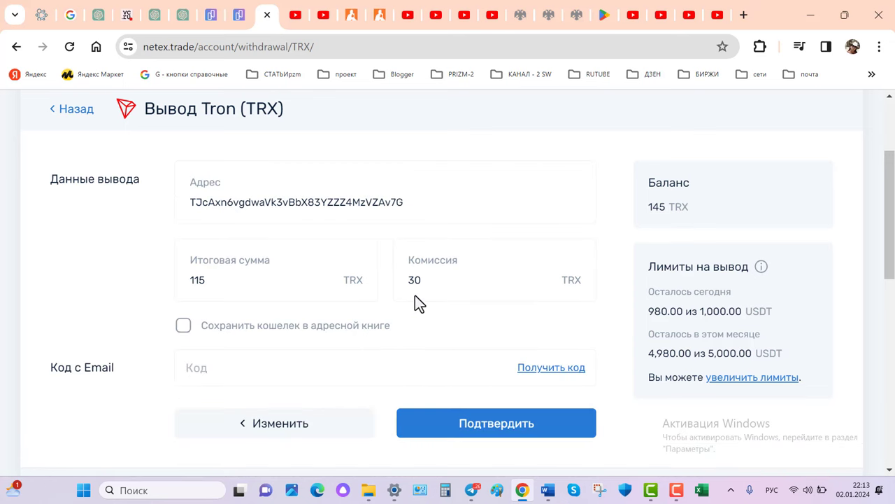
Request the e-mail code, paste it into Код с Email and confirm the TRX withdrawal.
click(544, 378)
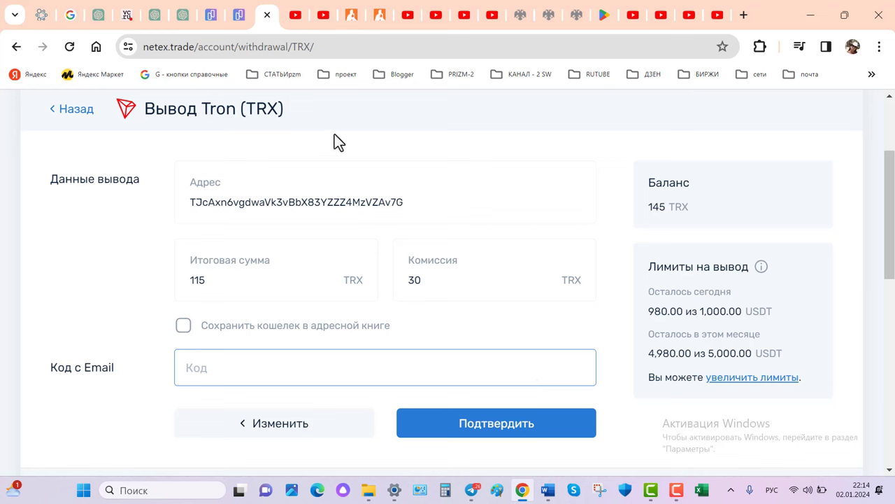
click(191, 368)
right_click(192, 368)
click(224, 231)
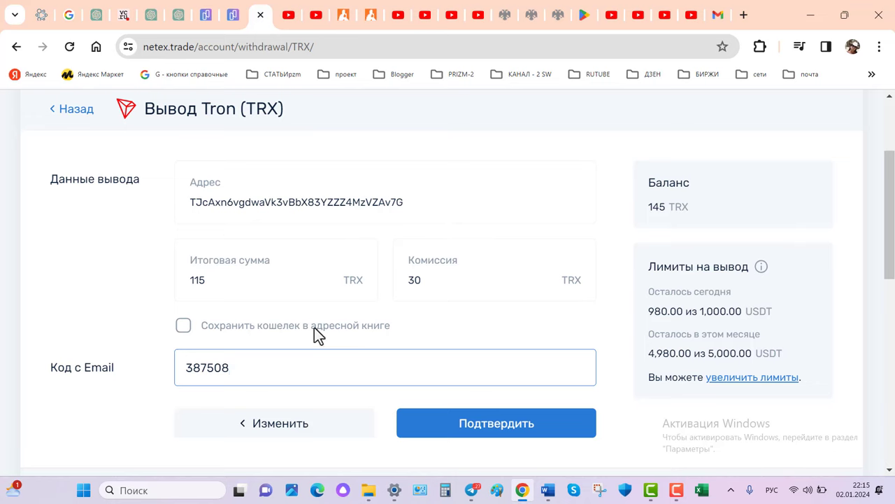
scroll(315, 327, down, 2)
click(472, 360)
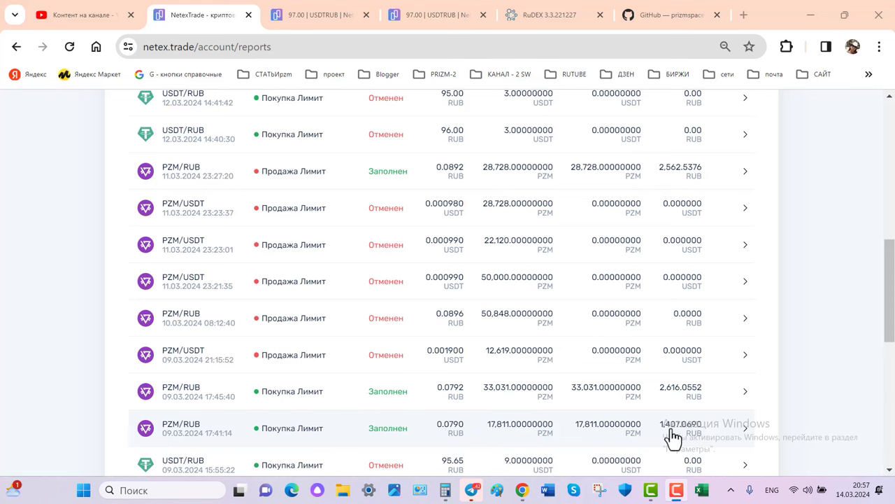
Scroll through the Отчёты orders table and the USDT/RUB terminal.
scroll(434, 381, up, 3)
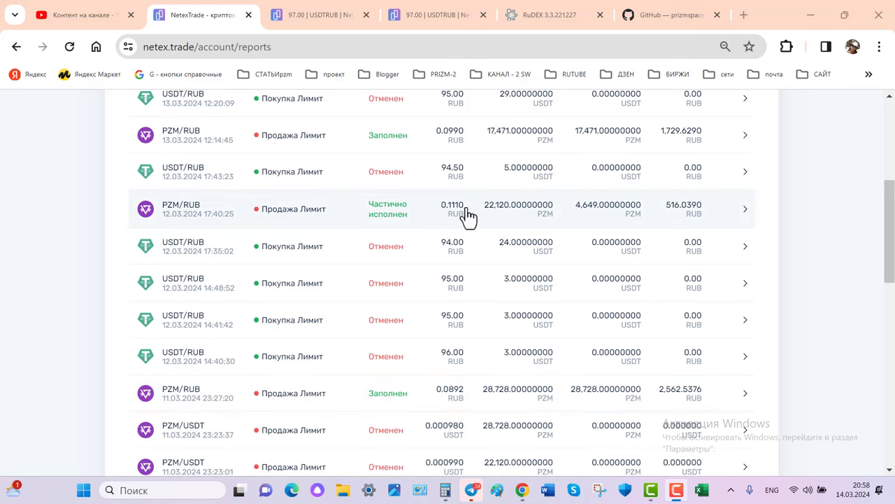
scroll(471, 217, up, 1)
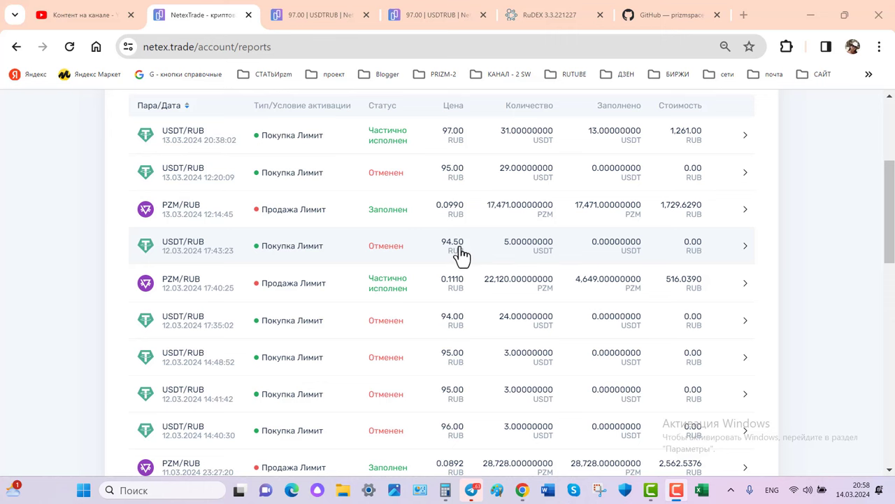
scroll(458, 210, up, 1)
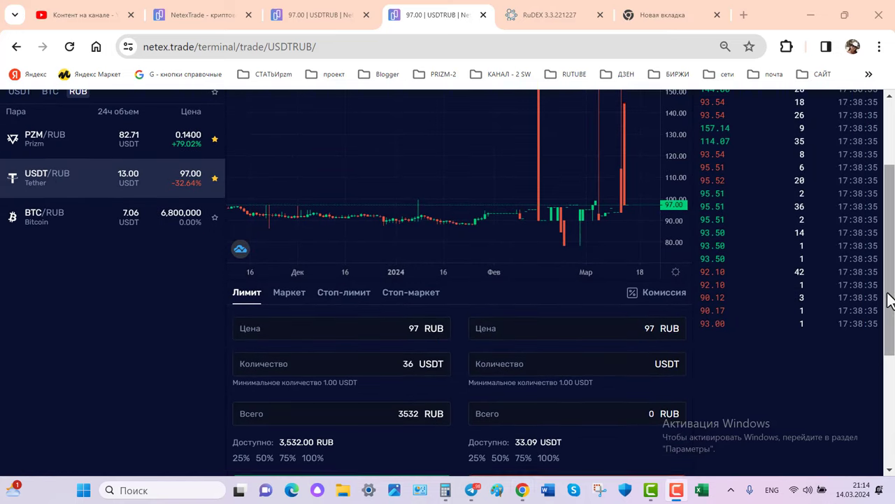
drag(889, 300, 888, 265)
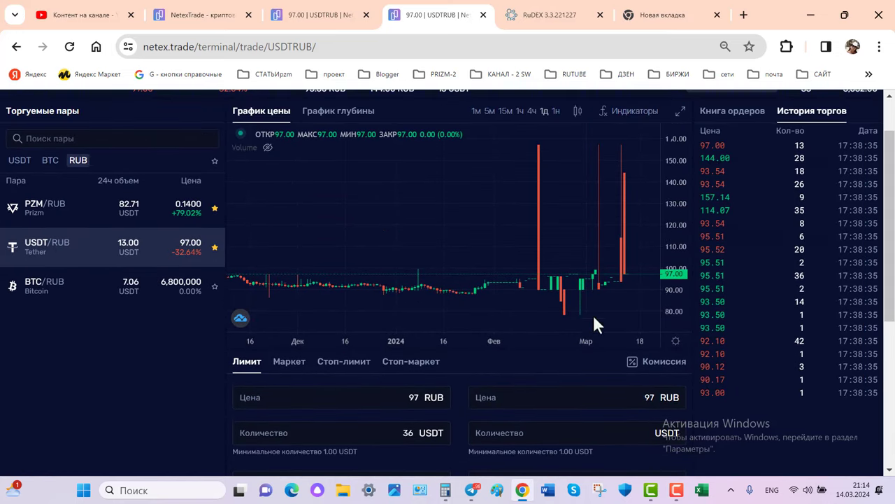
scroll(594, 318, down, 2)
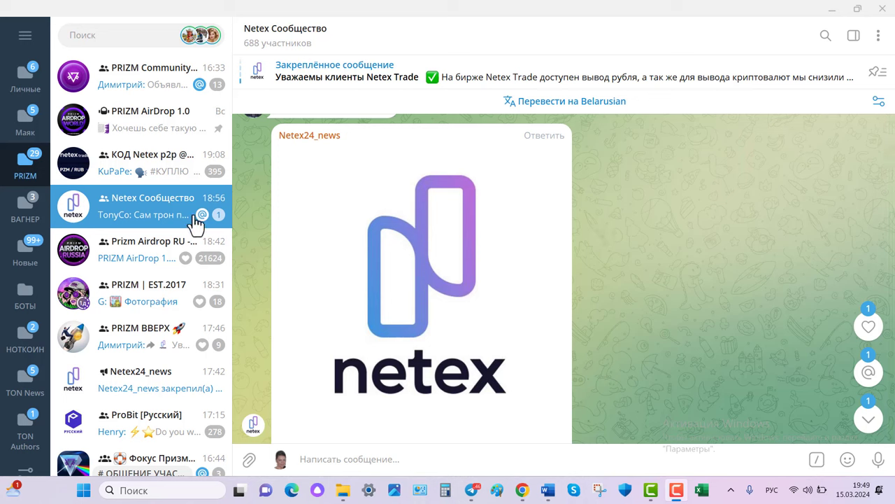
Read the Netex Trade post on ruble withdrawal limits and the 40 RUB fee, then return to the exchange.
scroll(353, 234, down, 2)
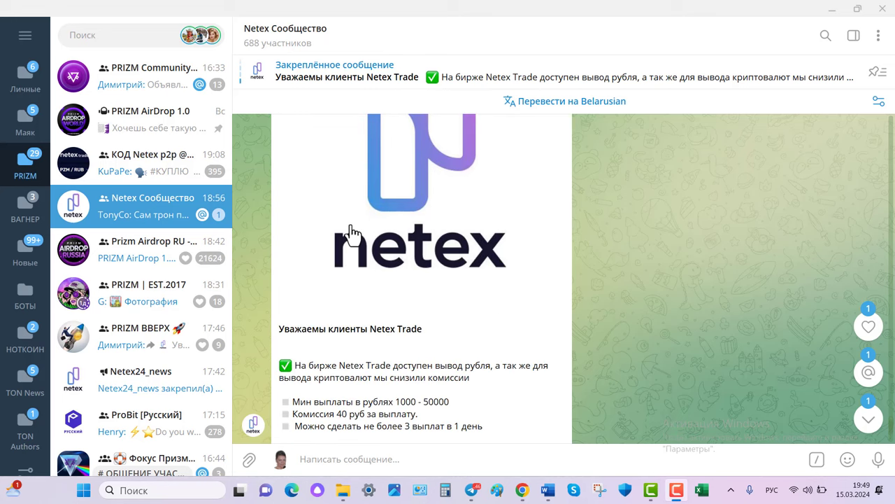
scroll(351, 235, down, 2)
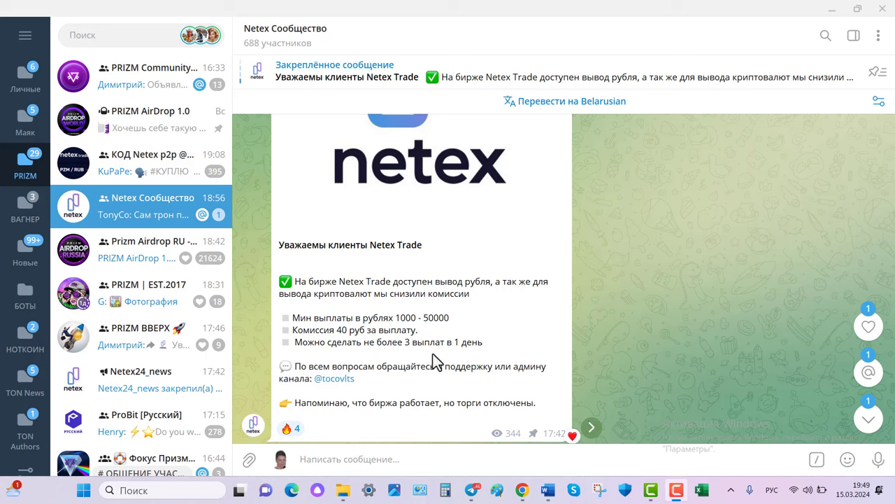
click(522, 489)
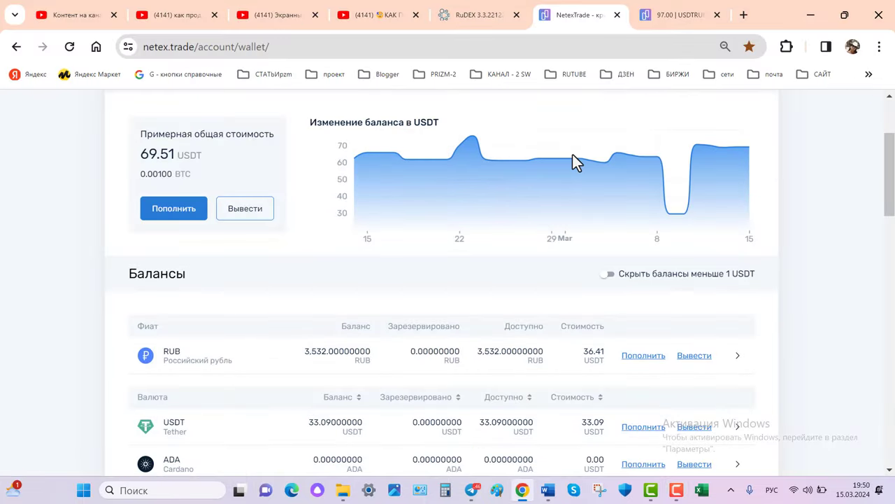
Start a RUB withdrawal, check the account's verification level, and choose the Sberbank card method.
scroll(521, 214, up, 2)
scroll(519, 215, down, 5)
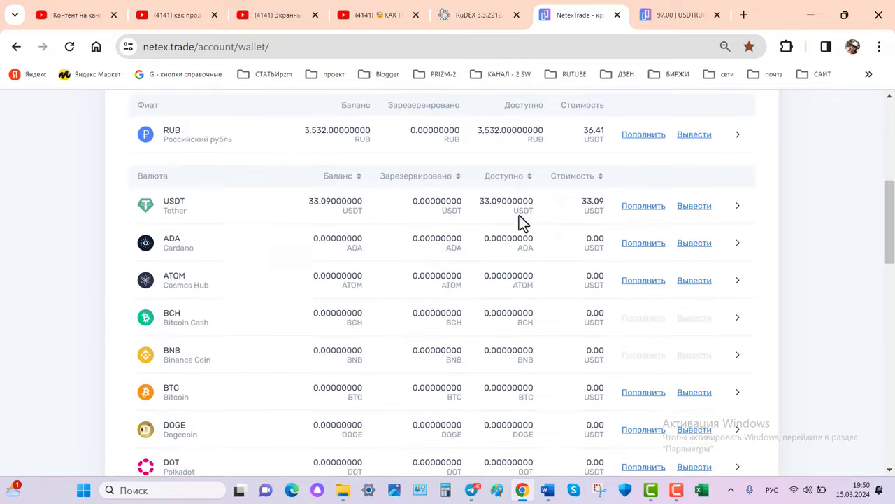
scroll(519, 217, up, 1)
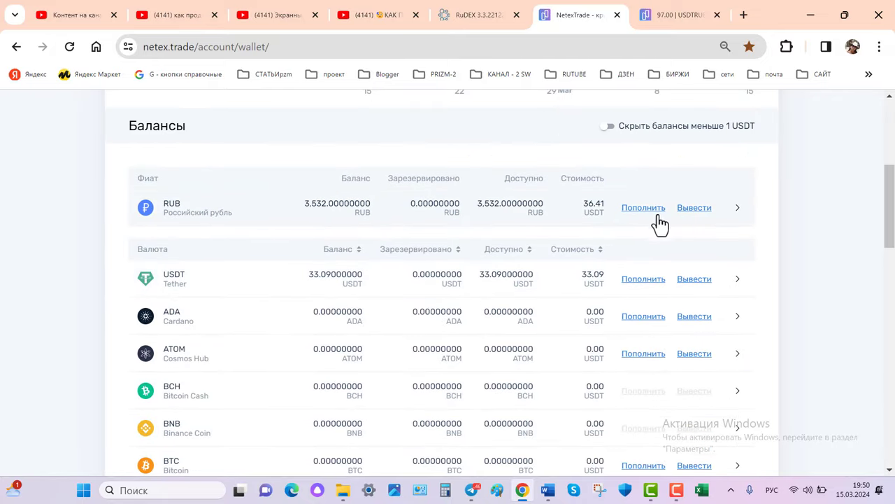
click(692, 212)
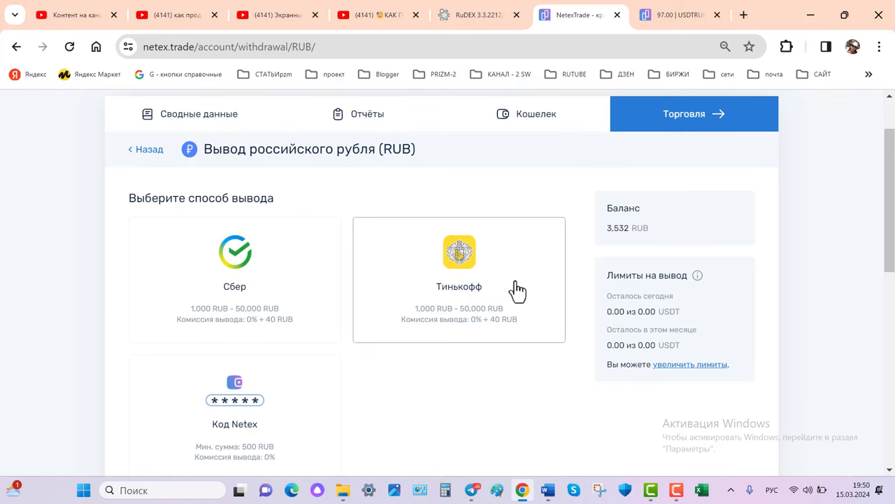
scroll(516, 289, up, 2)
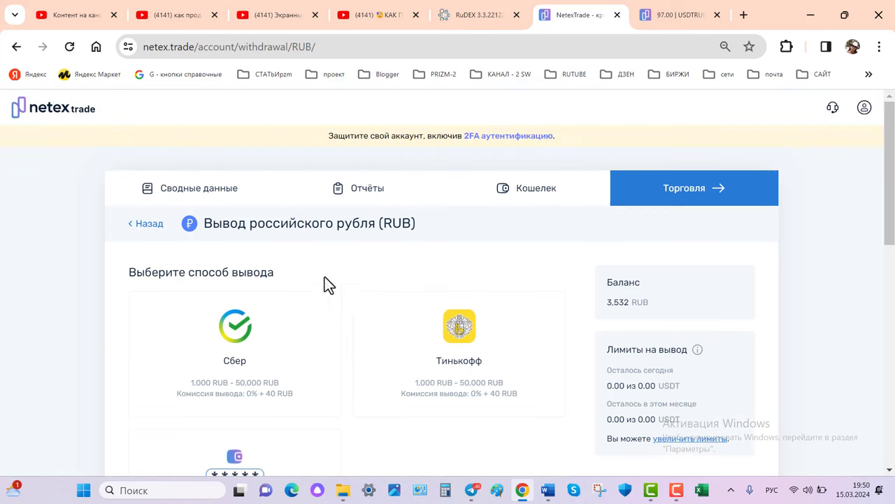
click(865, 111)
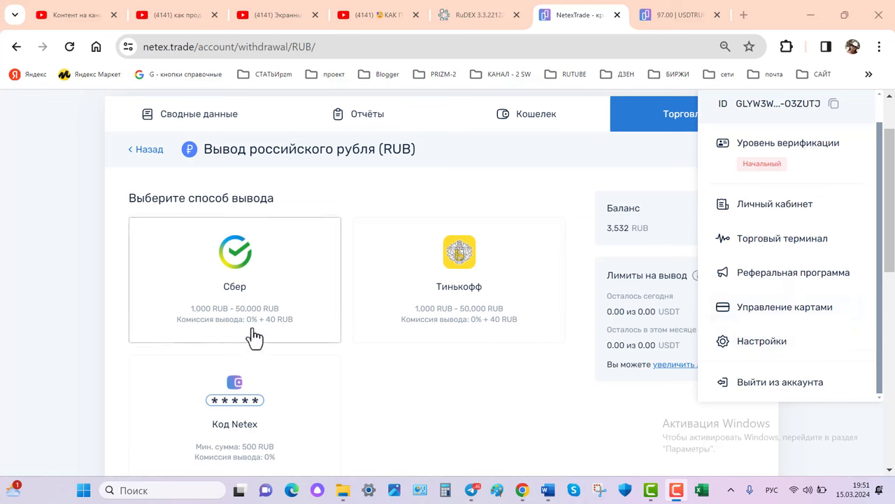
click(294, 308)
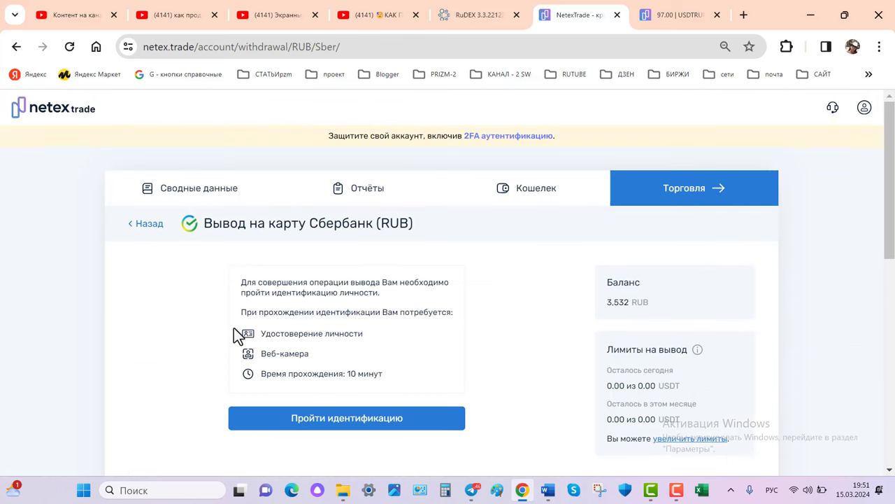
Begin identity verification as a non-US resident, accept the terms, and choose a passport.
scroll(280, 349, down, 1)
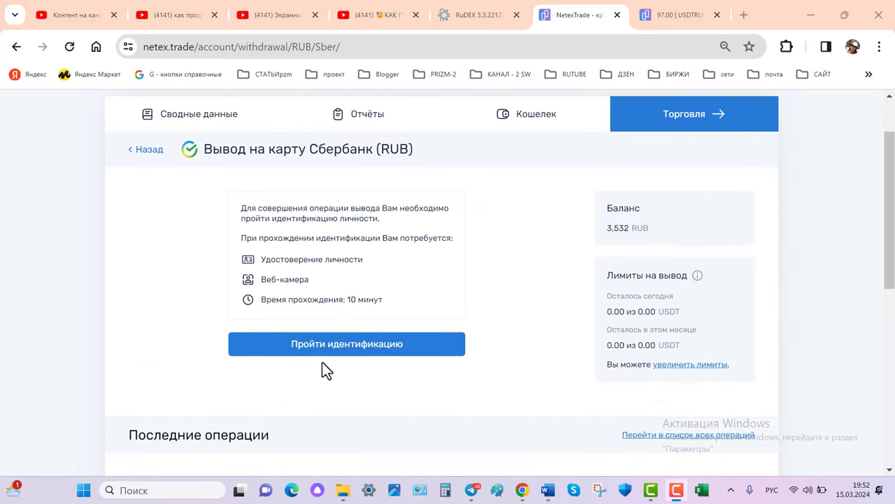
click(361, 350)
click(263, 245)
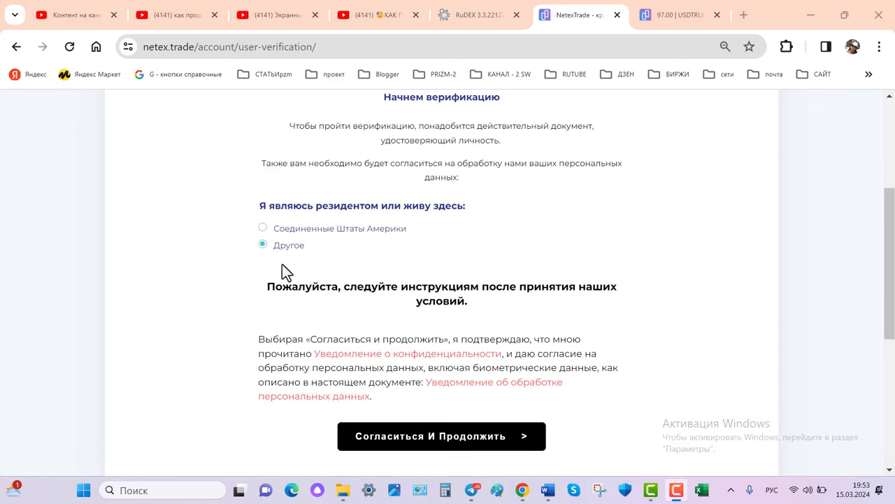
scroll(413, 336, down, 1)
click(406, 371)
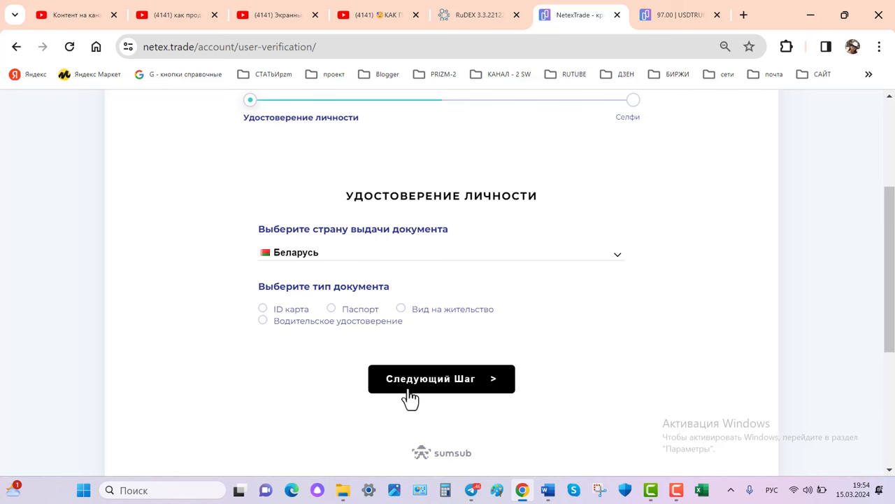
scroll(322, 224, down, 1)
click(332, 234)
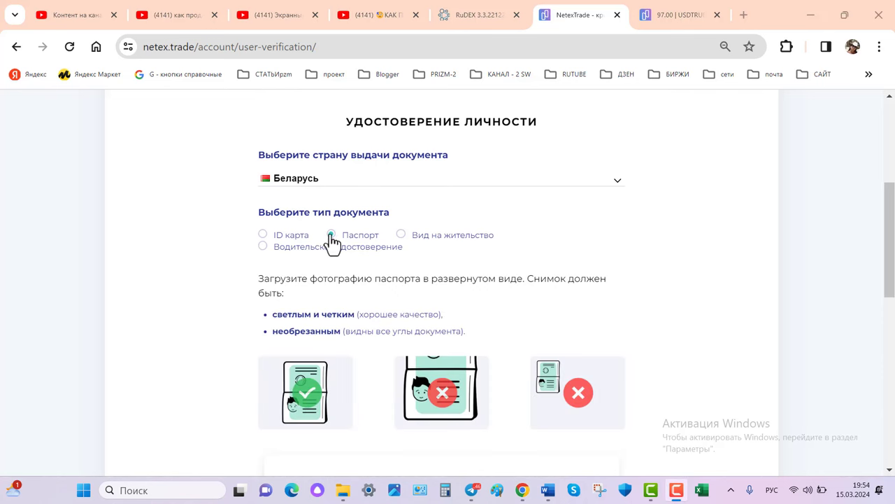
scroll(377, 294, down, 2)
scroll(395, 303, down, 1)
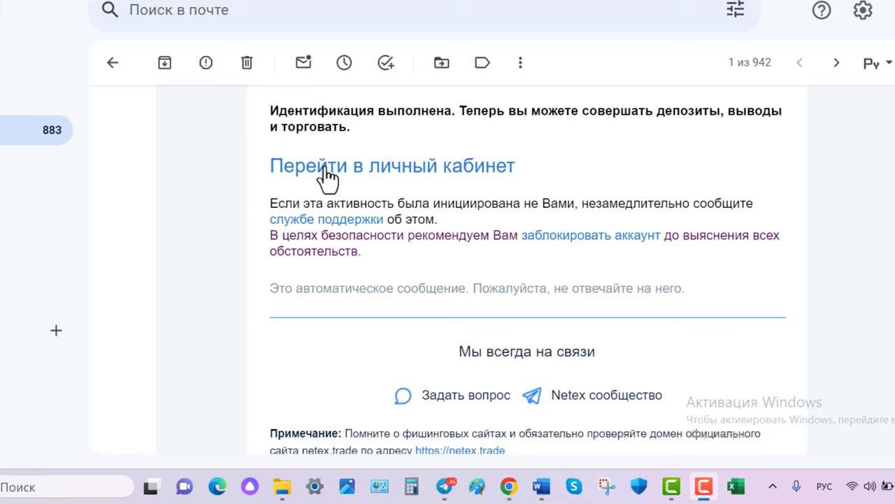
Follow the verification e-mail's Перейти в личный кабинет link to the NetexTrade account.
click(397, 168)
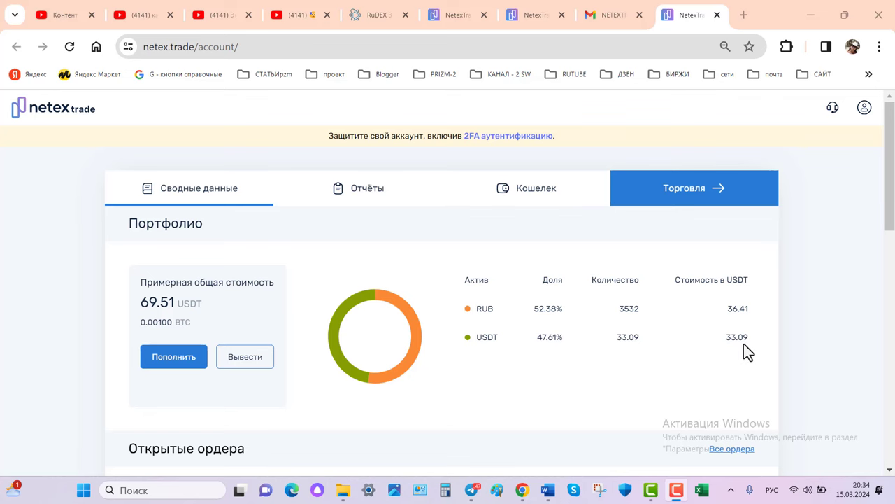
Start a RUB withdrawal to Sberbank using the first saved МИР card.
click(533, 189)
scroll(535, 194, down, 4)
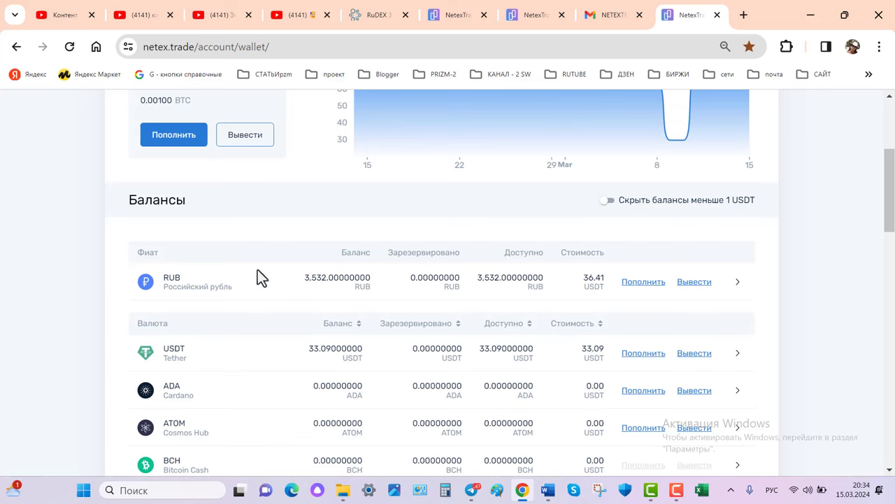
click(690, 283)
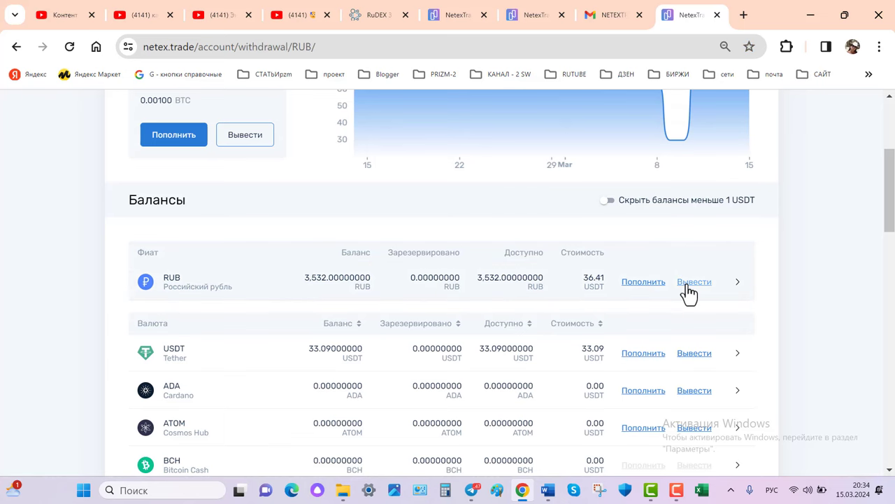
click(235, 340)
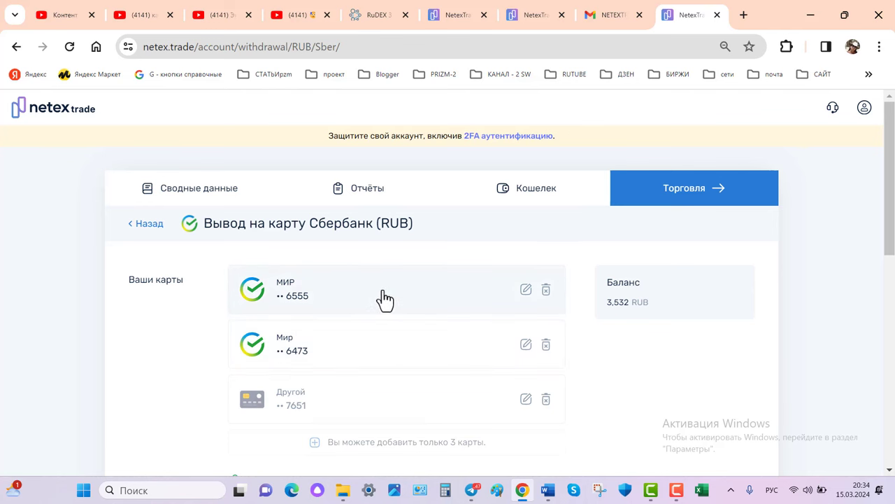
click(386, 300)
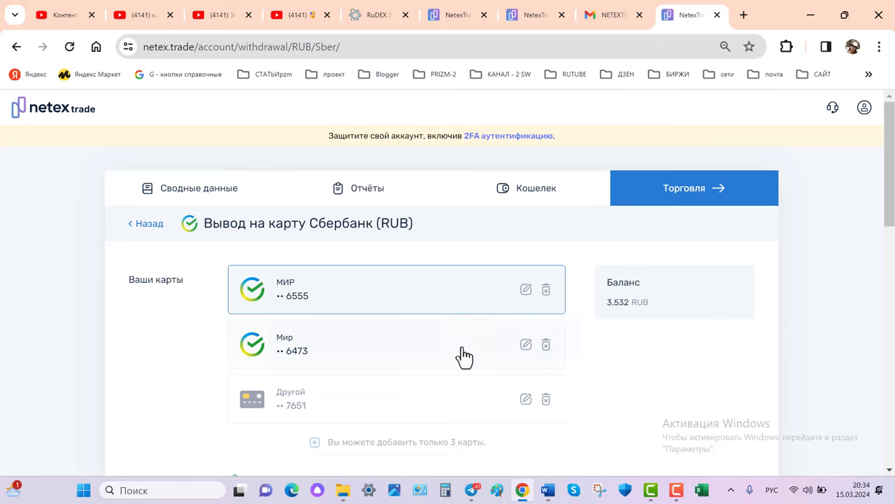
Enter 3532 RUB as the withdrawal amount.
scroll(626, 370, down, 1)
scroll(627, 371, down, 3)
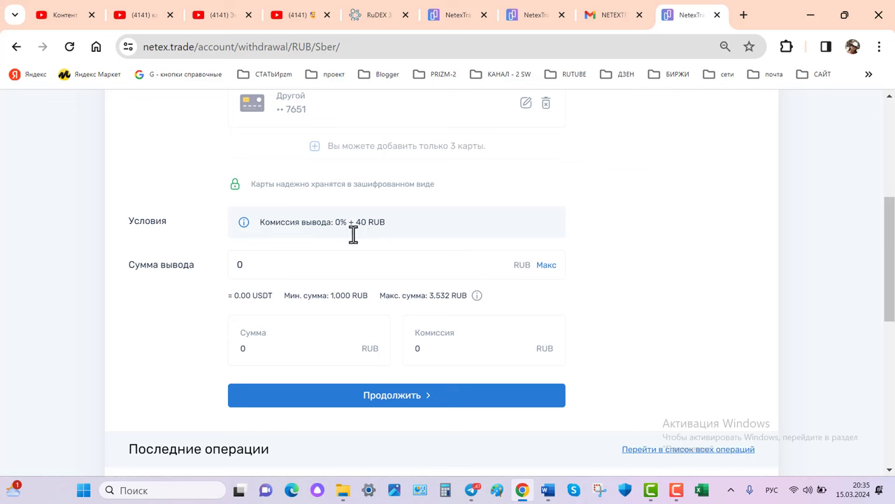
double_click(241, 264)
text(3)
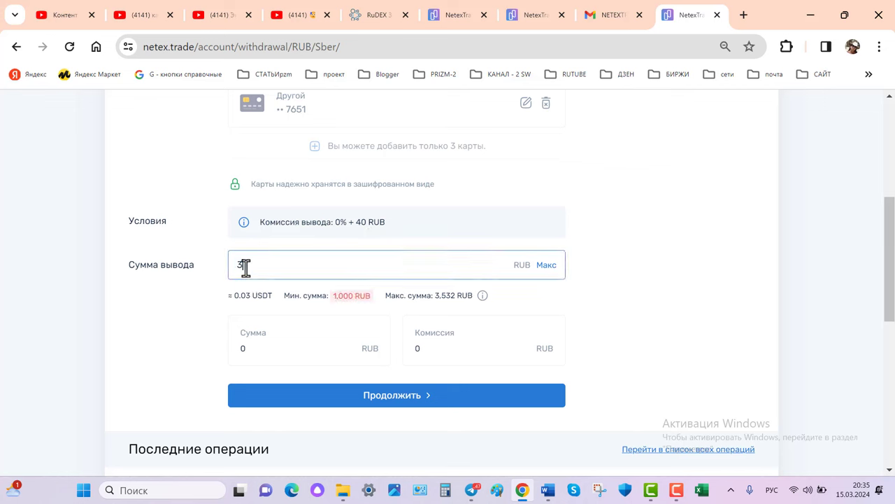
text(532)
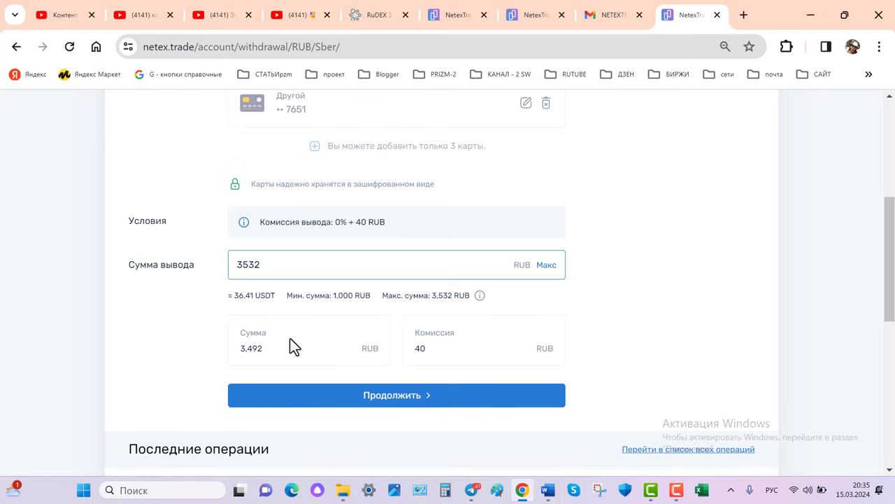
scroll(321, 345, down, 1)
Confirm the 3,532 RUB Sberbank card withdrawal with the pasted email code, then check recent operations.
click(396, 323)
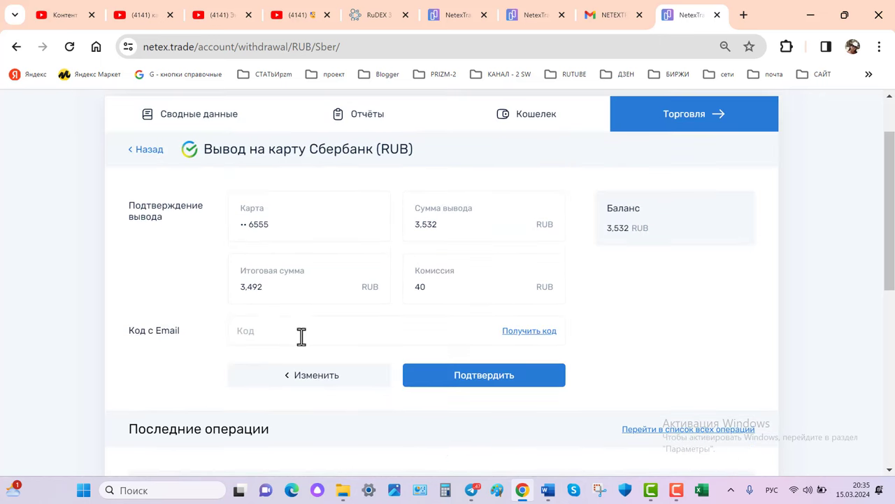
click(523, 333)
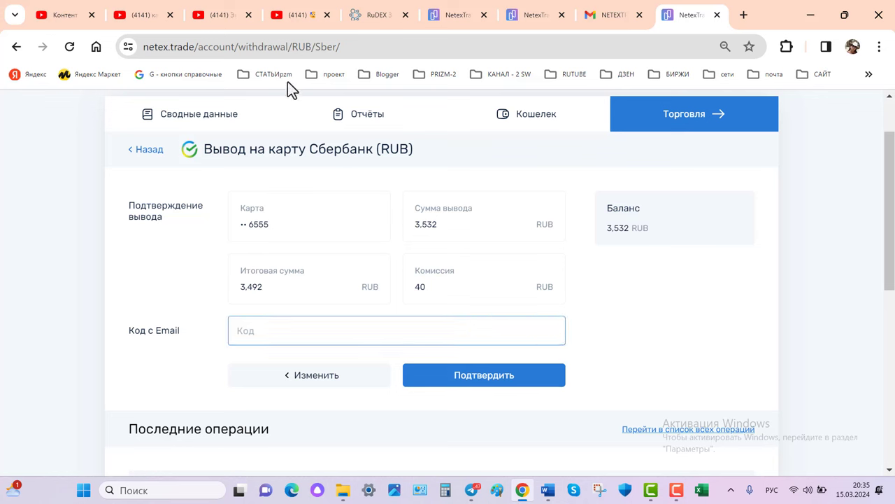
click(238, 332)
right_click(239, 331)
click(260, 185)
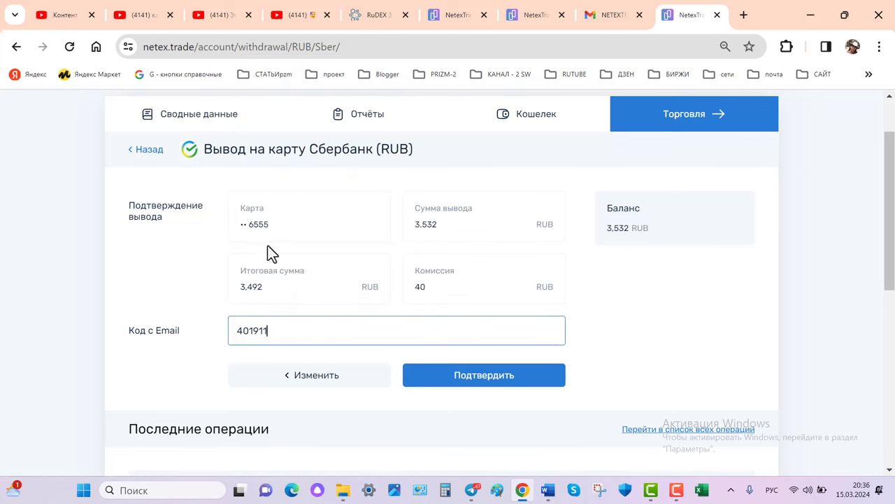
click(463, 382)
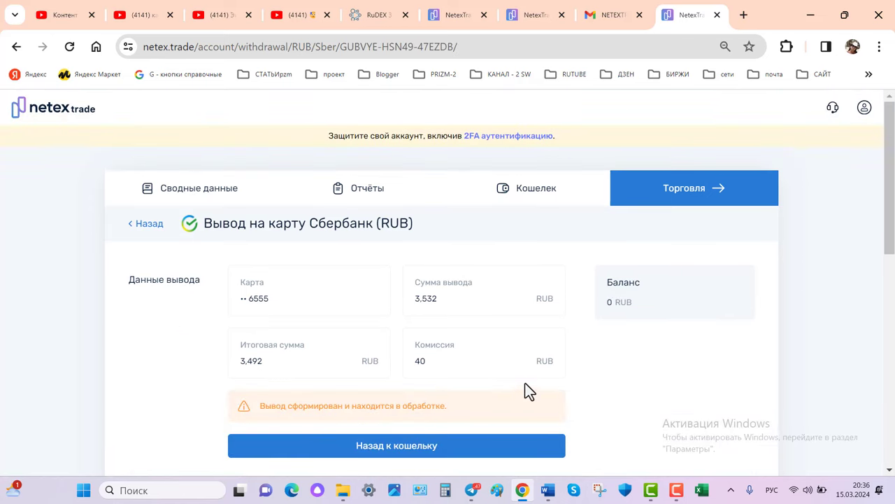
scroll(415, 304, down, 3)
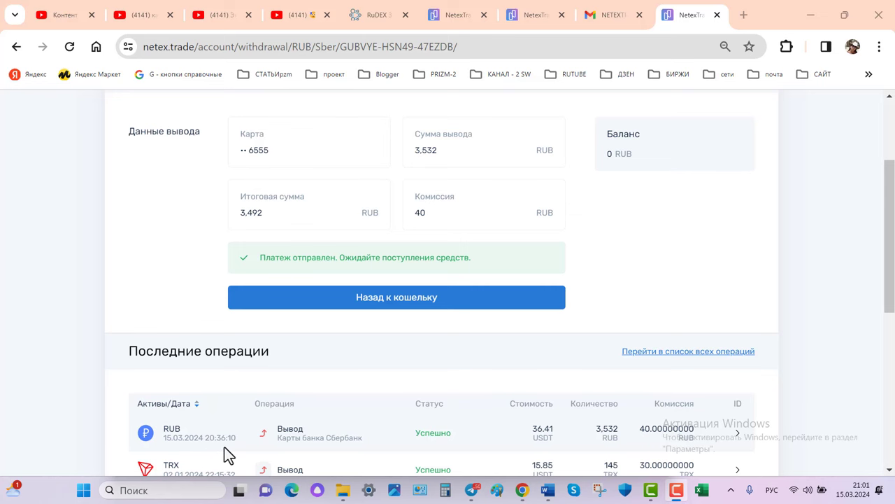
Switch away to view the Sberbank transfer receipt in Telegram.
key(alt+Tab)
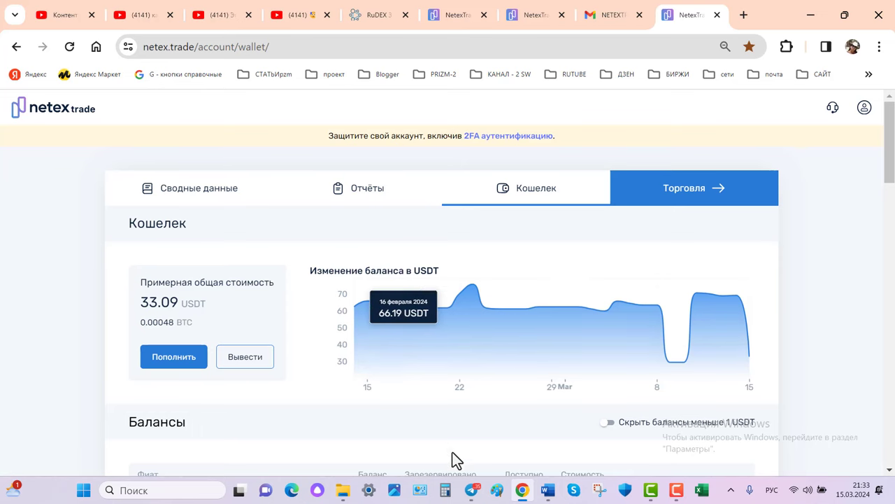
Copy the USDT TRC20 receiving address from Telegram's Wallet (Доллары) and return to Chrome.
click(473, 490)
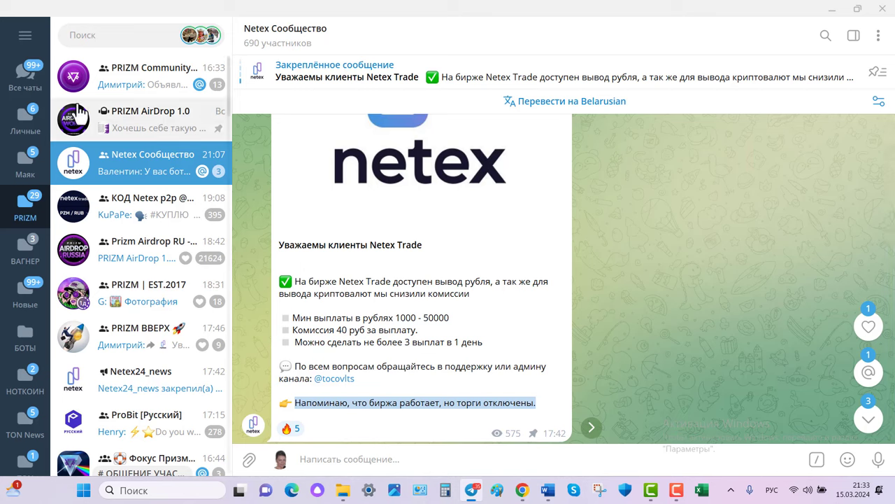
click(24, 36)
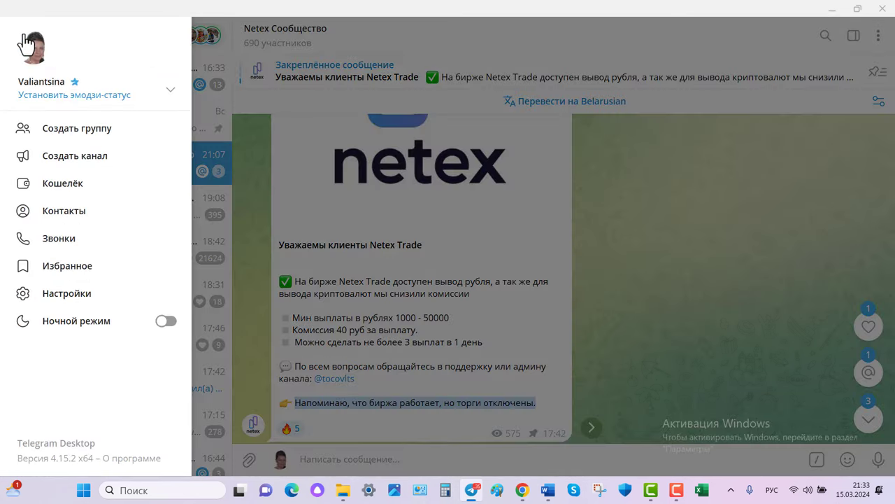
click(54, 187)
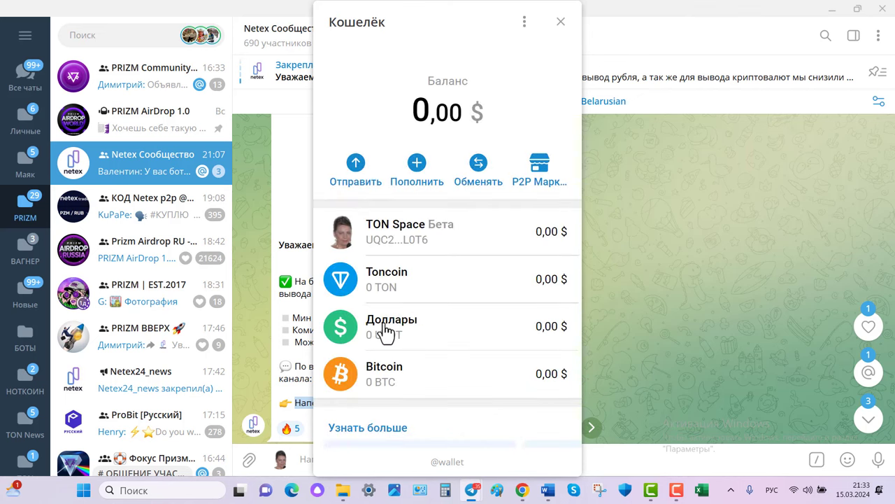
click(378, 332)
click(415, 228)
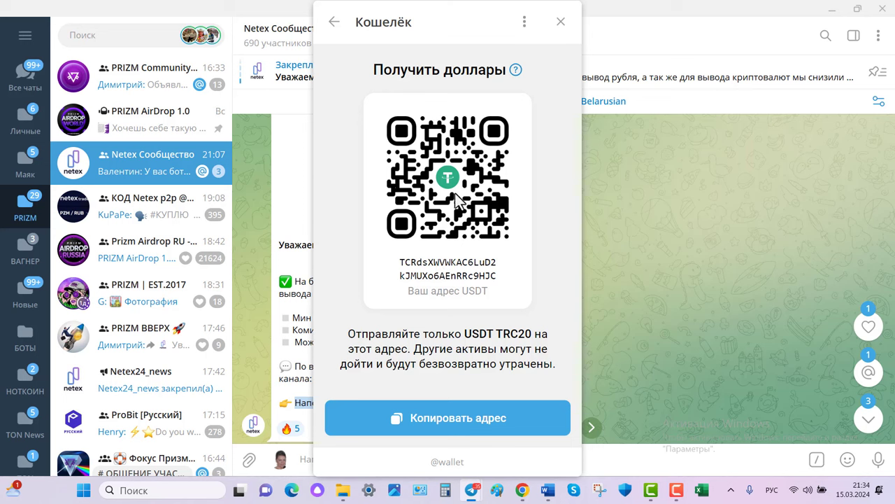
click(441, 420)
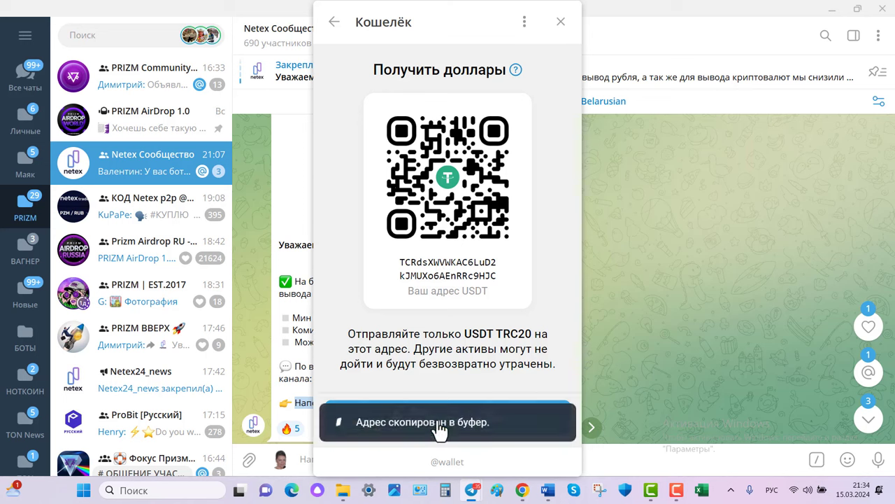
key(alt+Tab)
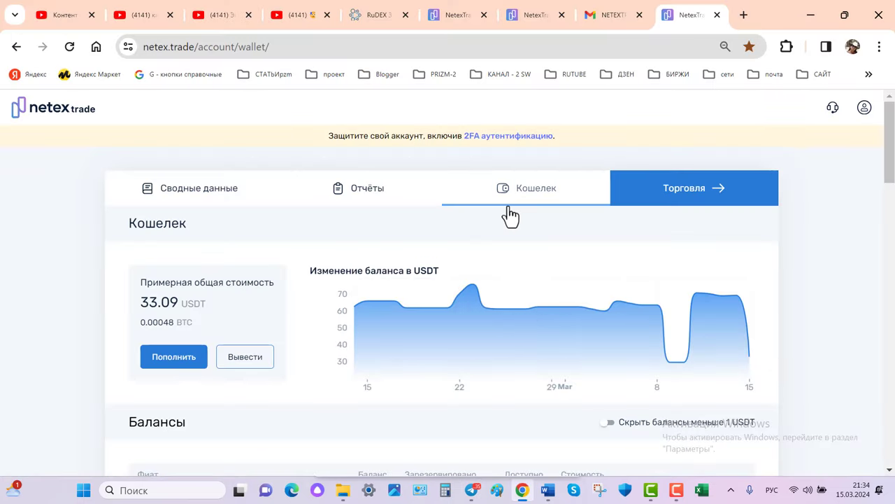
Start a USDT withdrawal on the TRC20 (Tron) network to the pasted Telegram wallet address.
scroll(517, 216, down, 3)
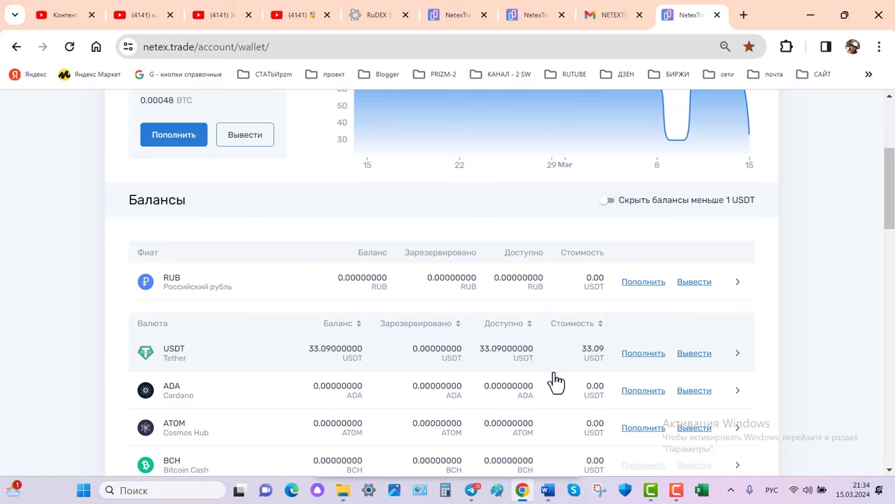
click(693, 356)
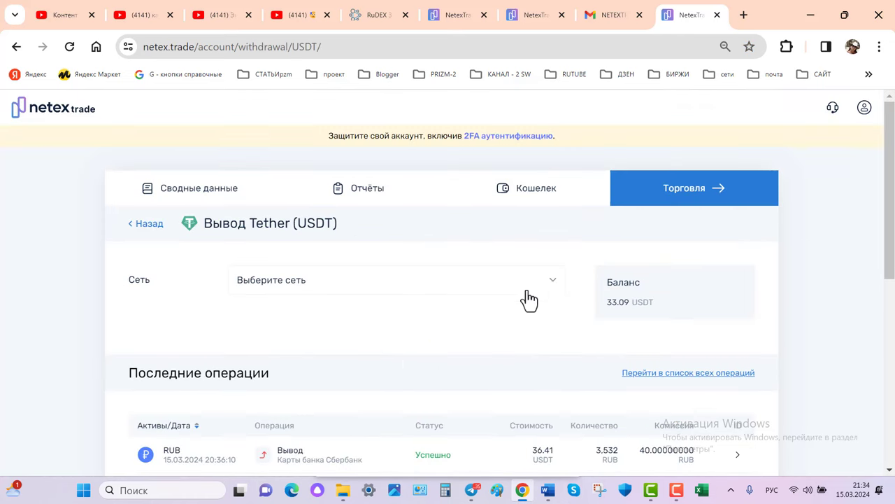
click(308, 300)
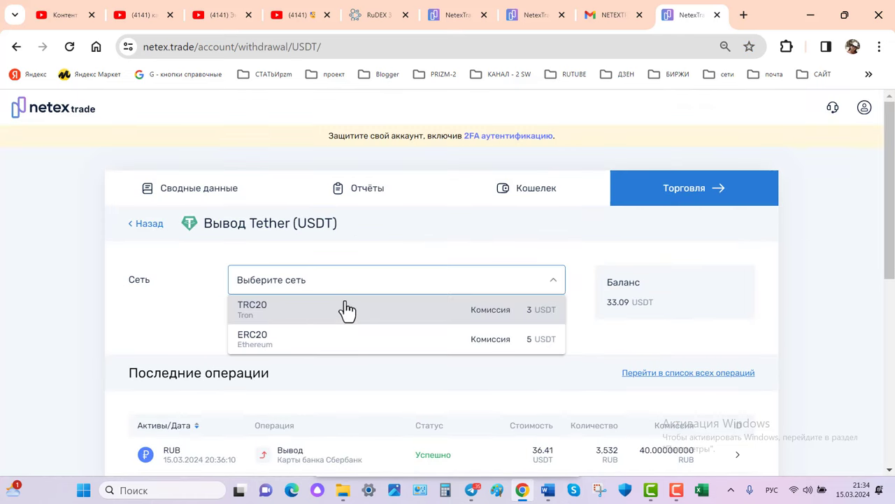
click(489, 302)
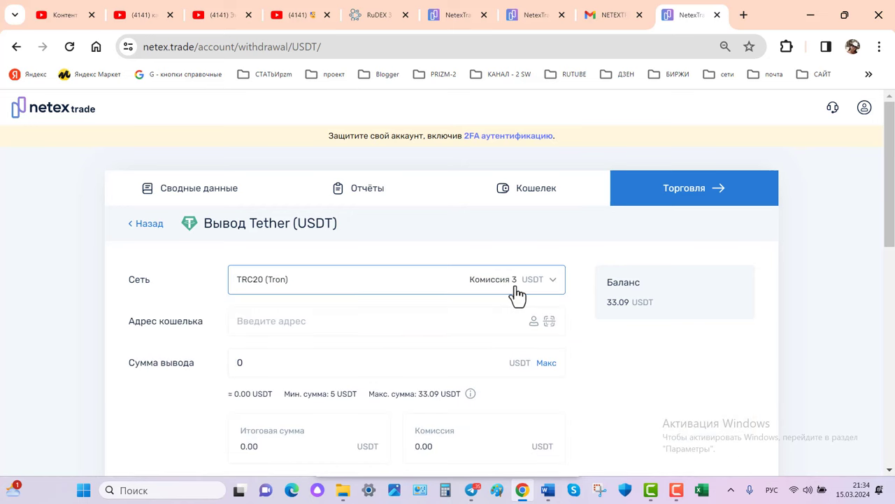
click(240, 320)
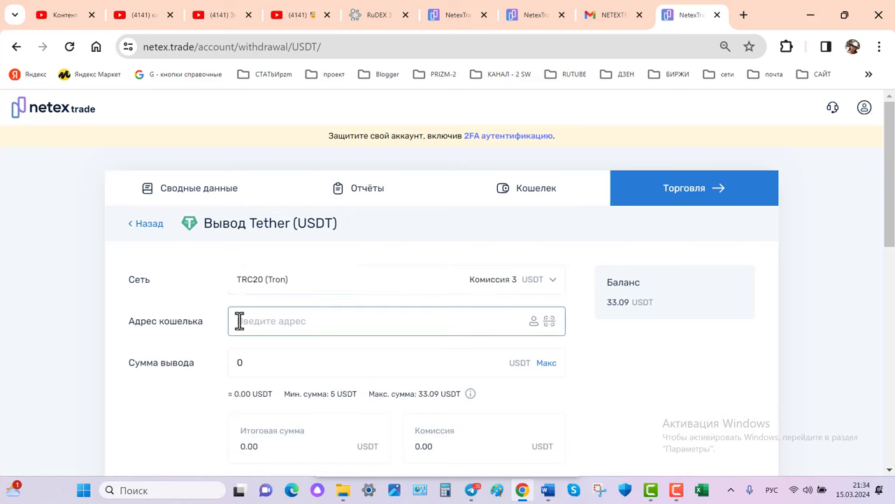
right_click(240, 320)
click(270, 175)
Enter 33 USDT as the withdrawal amount and continue to confirmation.
scroll(270, 210, down, 1)
double_click(242, 289)
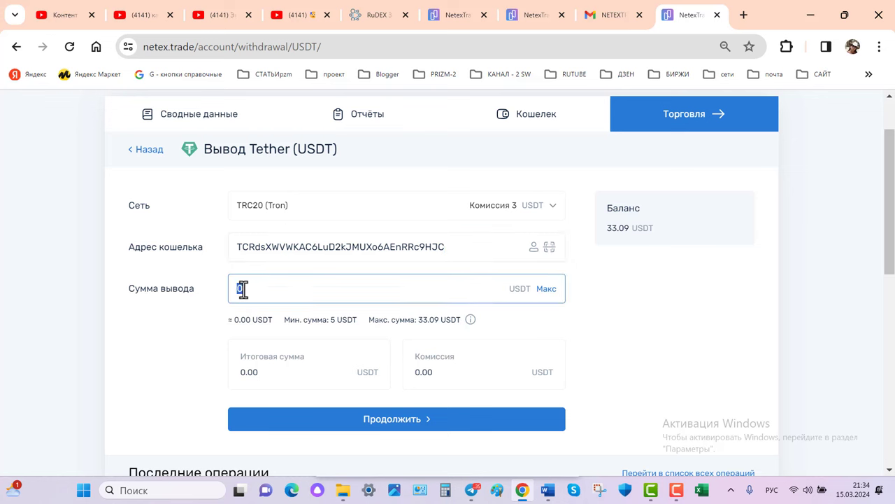
text(33)
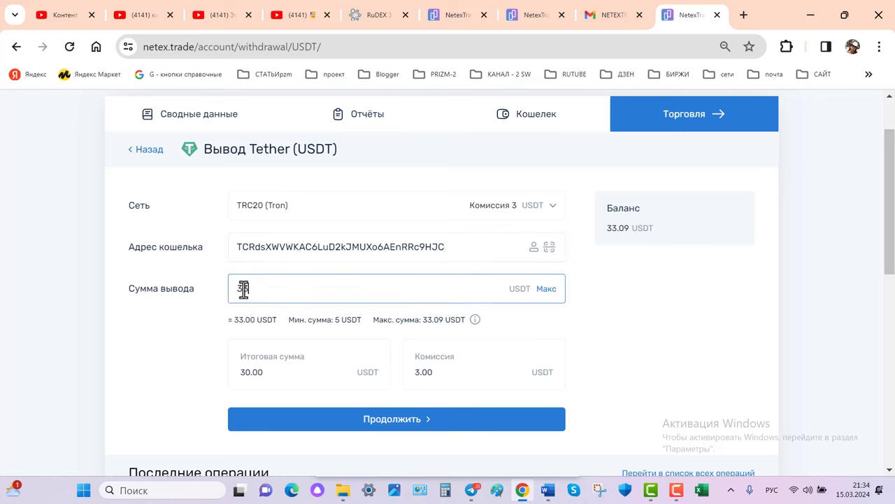
click(389, 423)
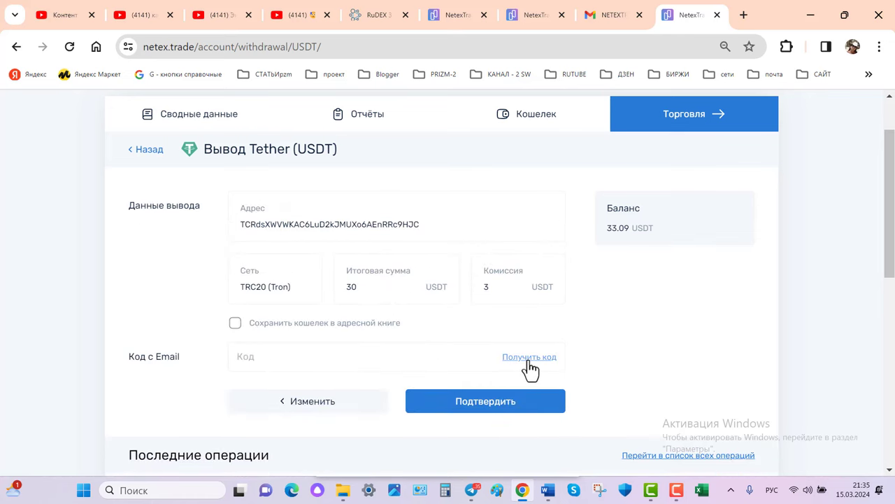
Confirm the 33 USDT TRC20 withdrawal with the pasted email code, then switch to Telegram.
click(526, 361)
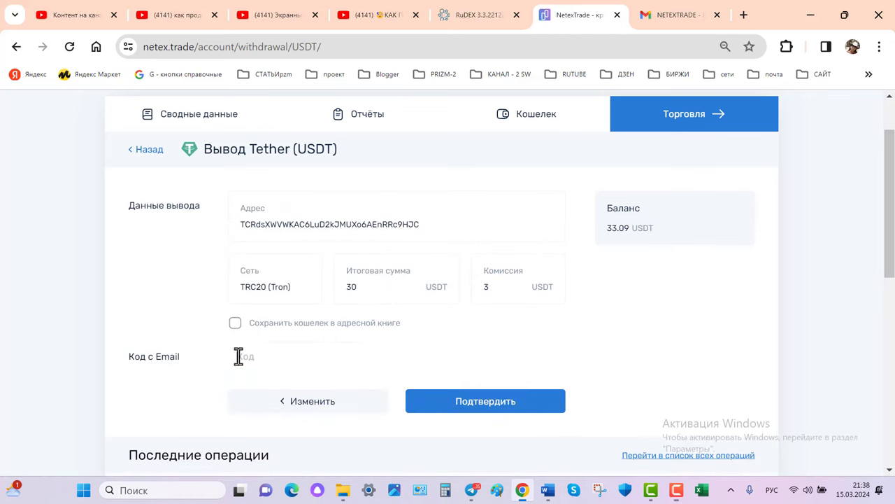
right_click(238, 356)
click(267, 209)
scroll(474, 342, down, 1)
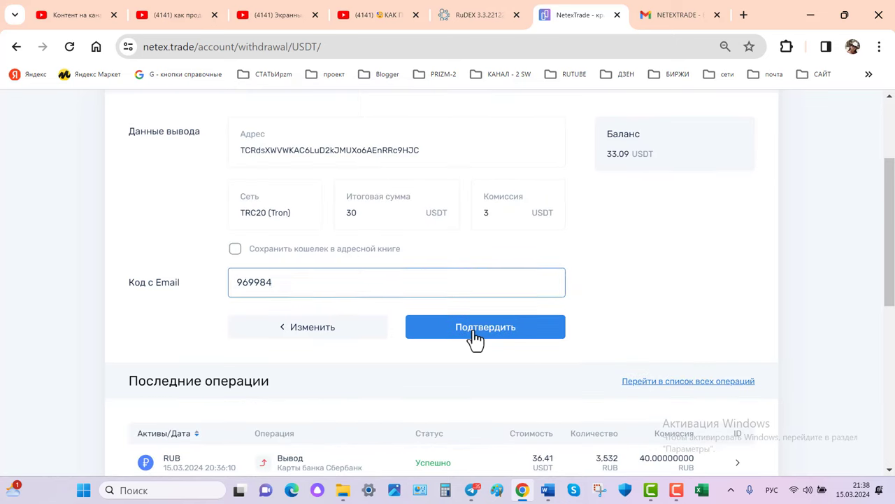
click(475, 336)
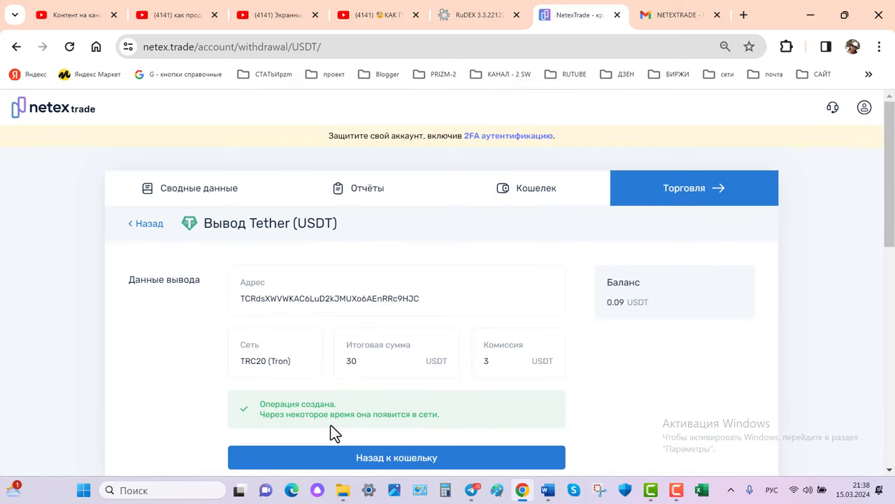
scroll(354, 364, down, 1)
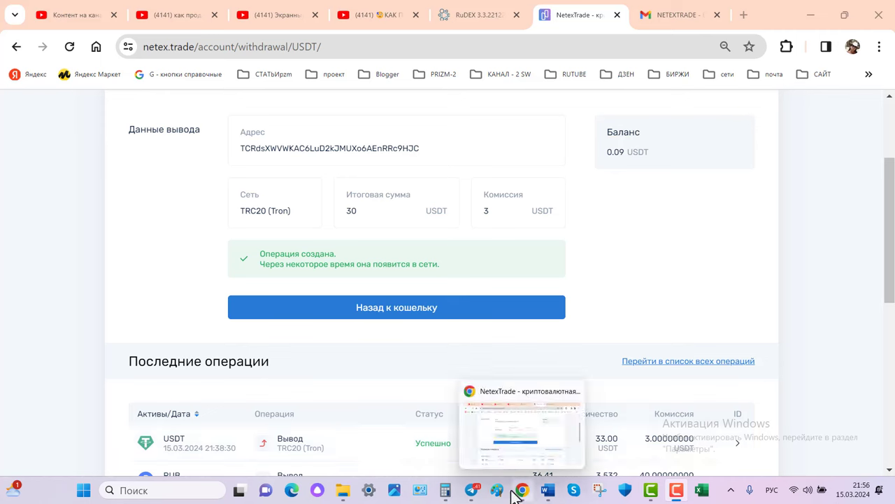
click(472, 490)
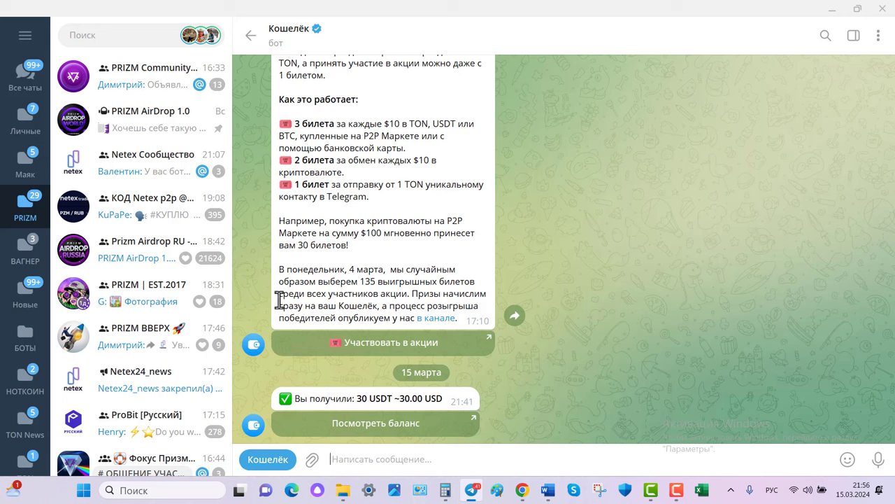
Heart-react to the 'Вы получили: 30 USDT' message and open Кошелёк to see the 30 USDT.
double_click(399, 408)
click(25, 35)
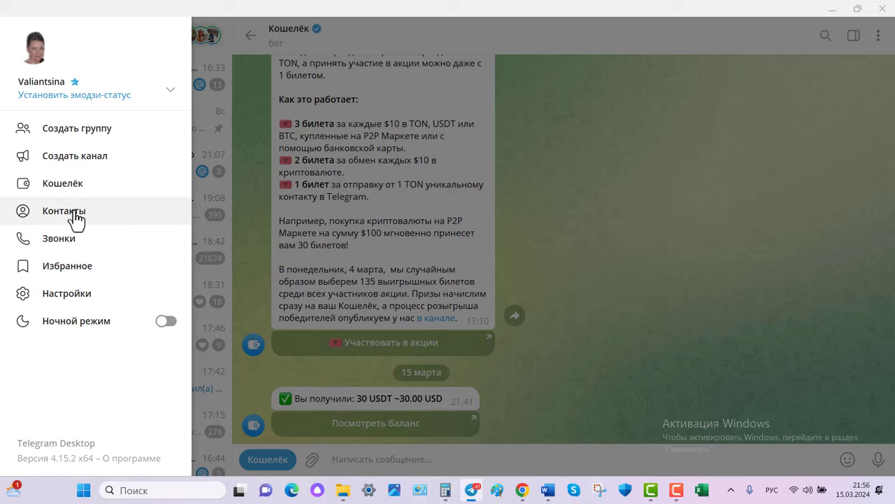
click(75, 182)
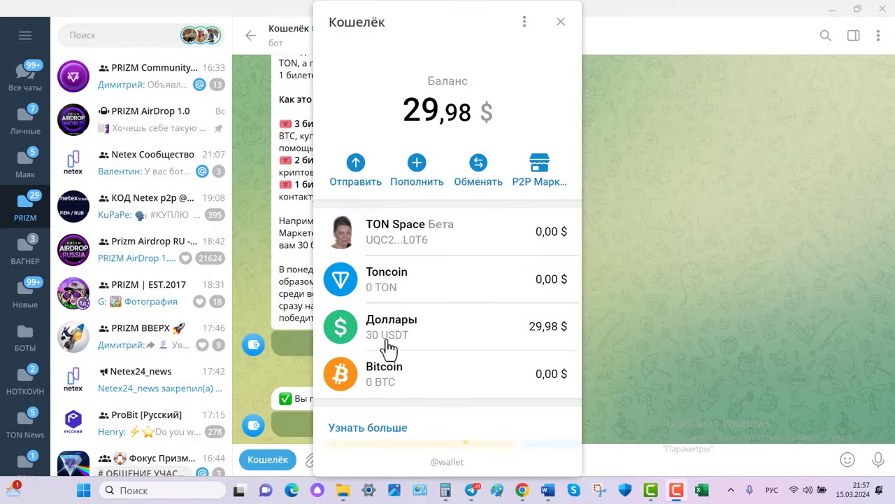